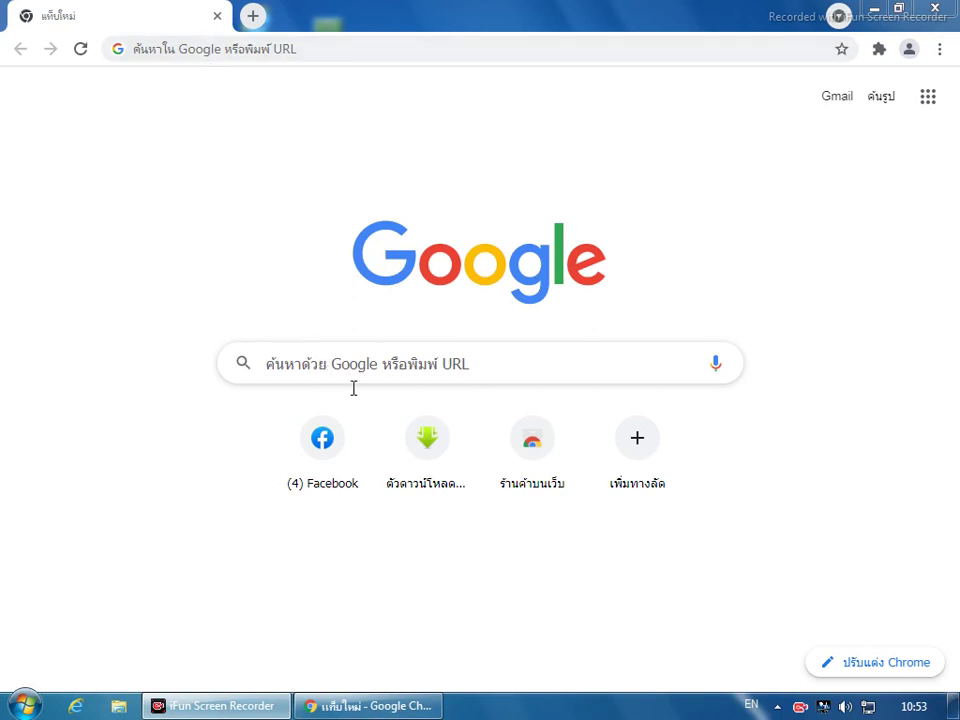
- From the Google home page, go to Gmail, use another account, and start a new personal account
left_click(842, 101)
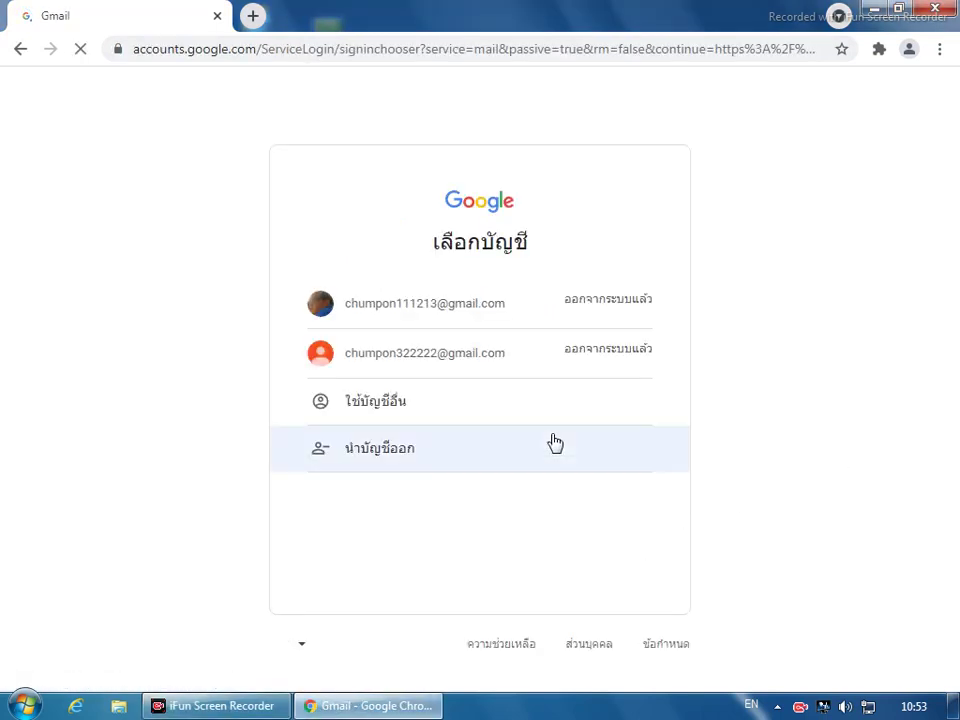
left_click(399, 411)
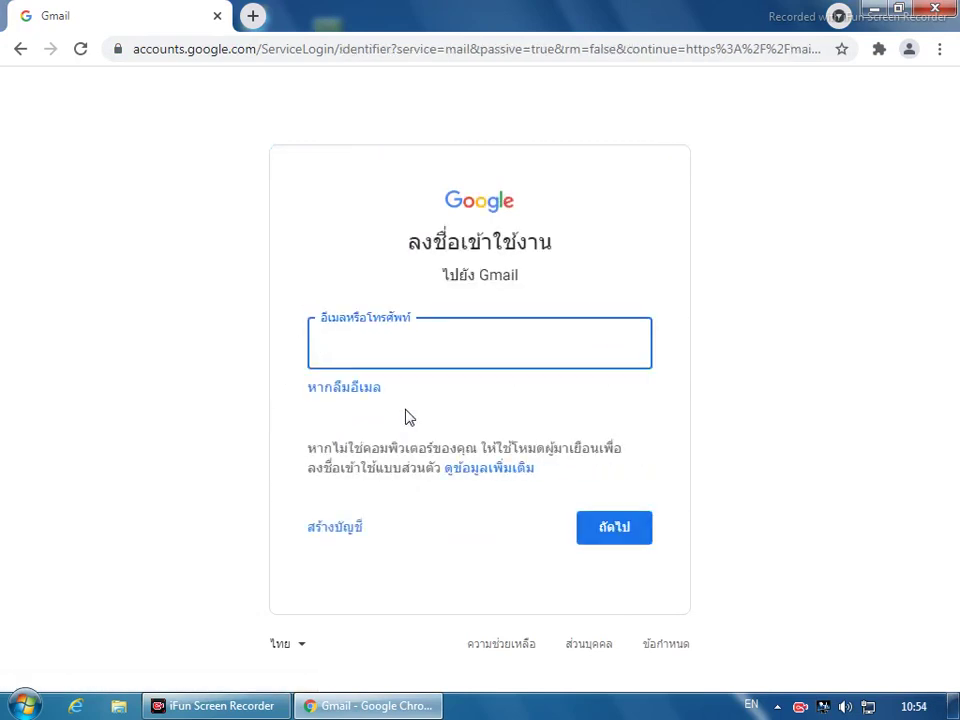
left_click(346, 533)
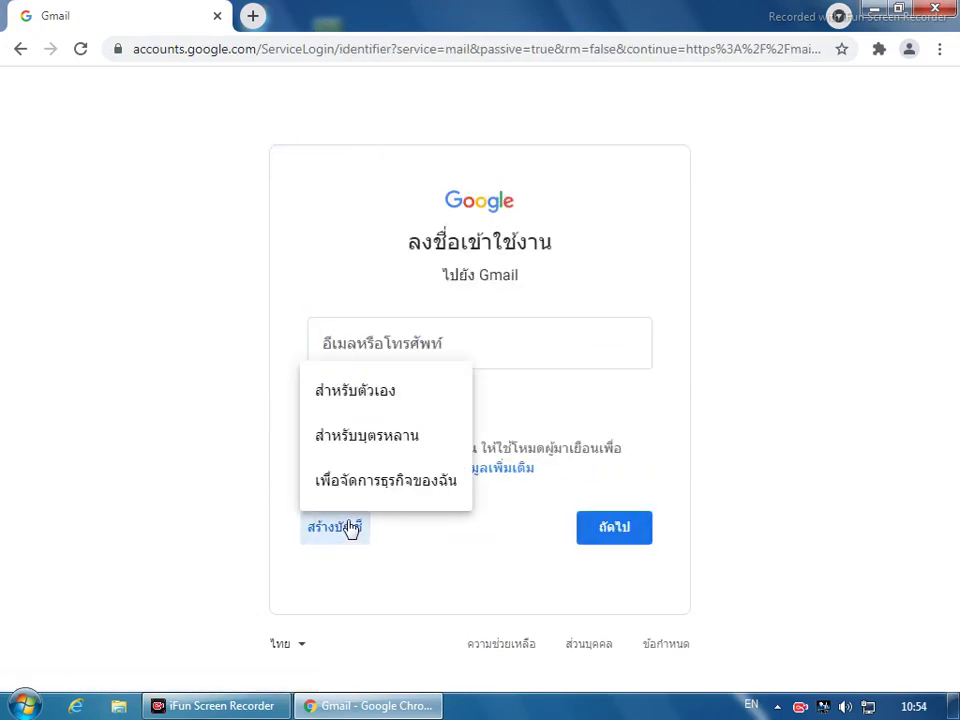
left_click(391, 400)
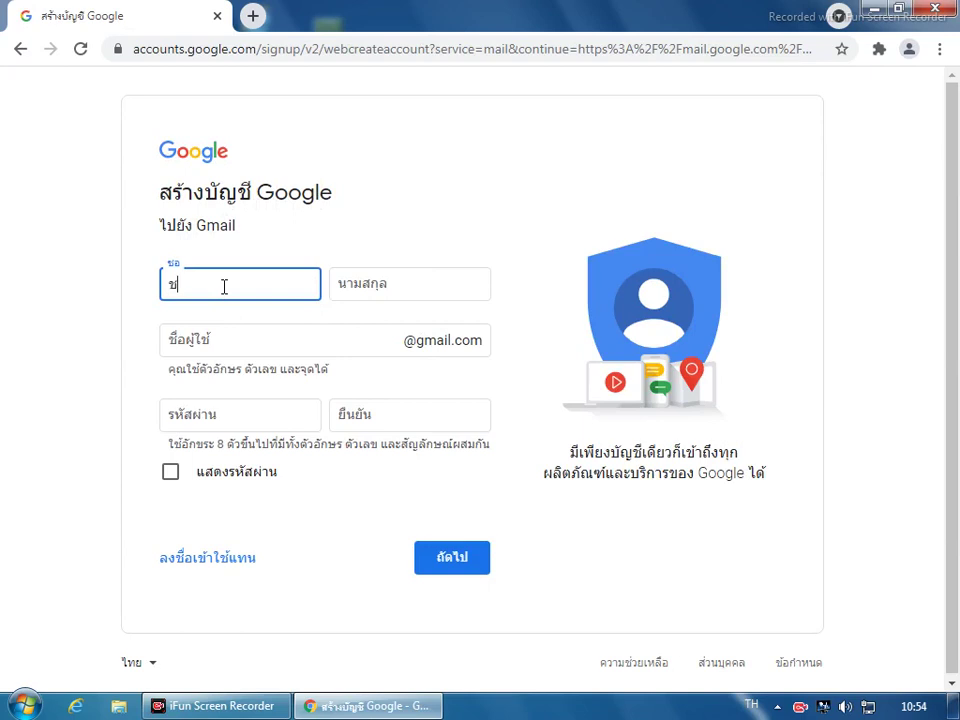
- Enter the first name, the corrected last name and a desired Gmail username on the sign-up form
key("Tab")
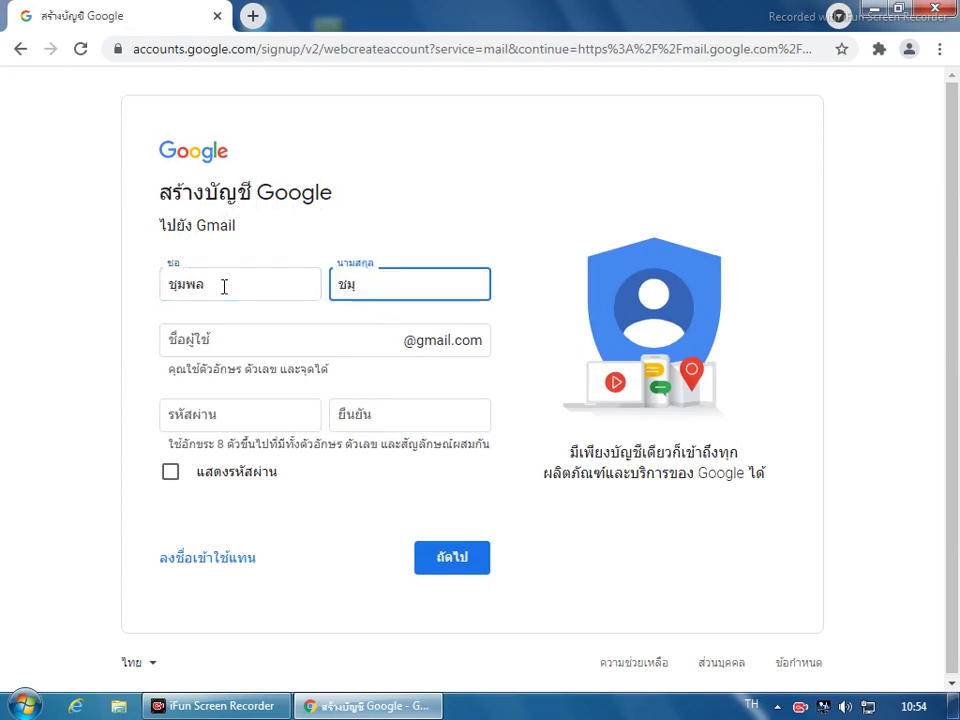
left_click(215, 347)
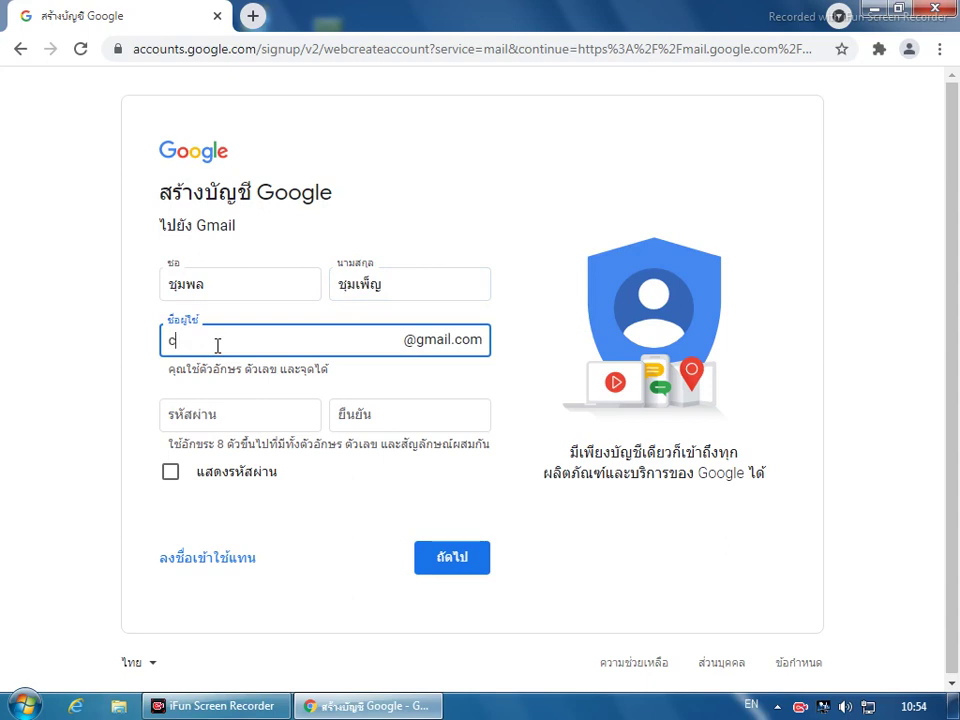
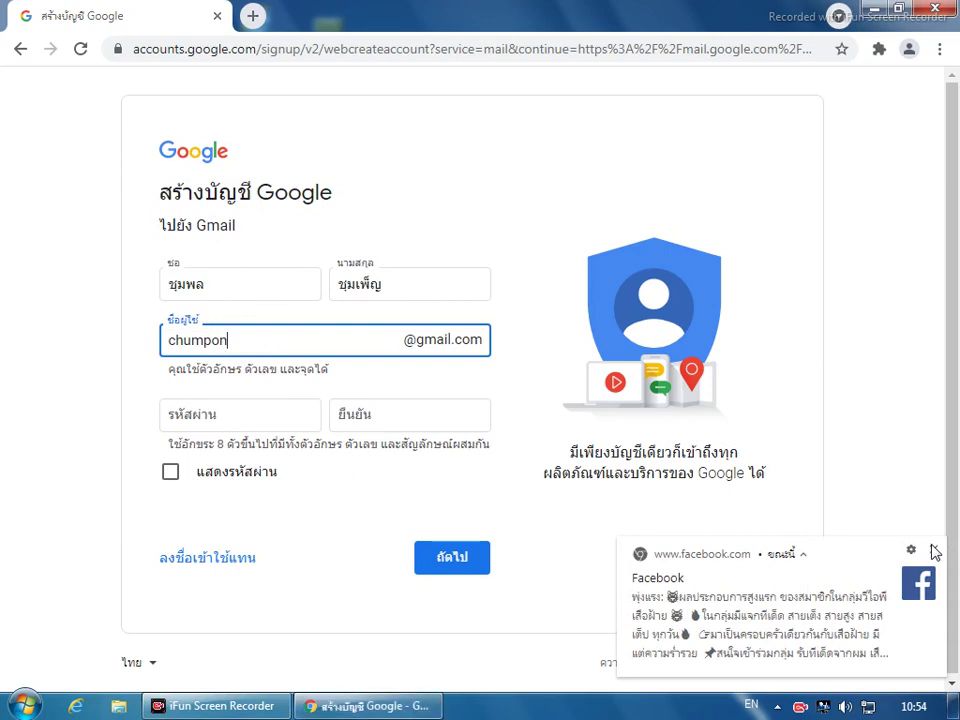
- Dismiss the Facebook popup and append digits to the taken username
left_click(933, 549)
left_click(249, 344)
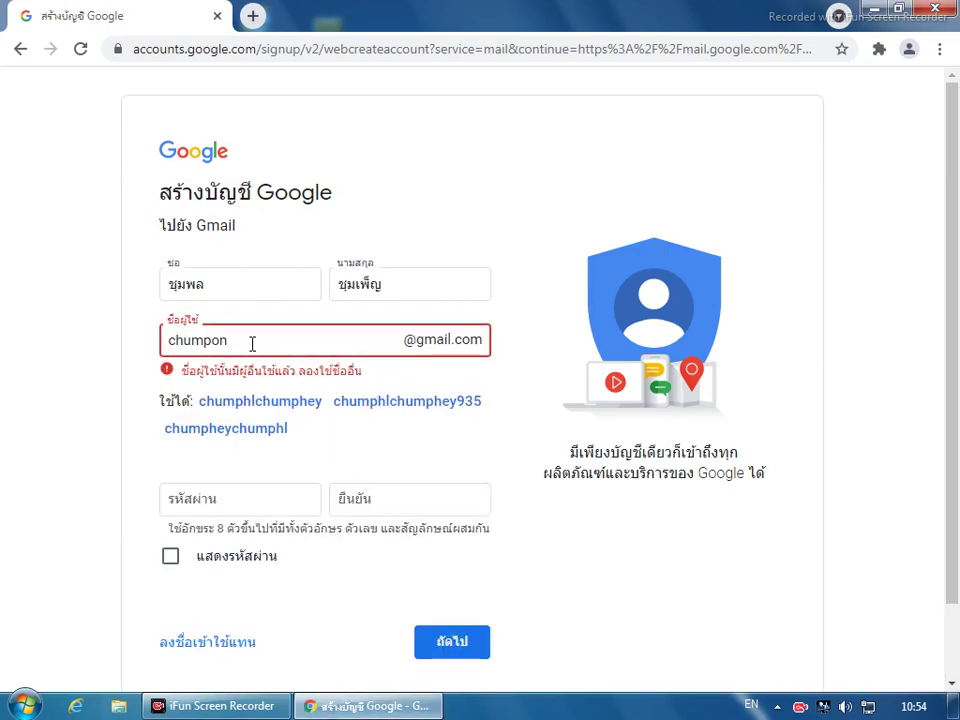
- Type the account password with Show password enabled
left_click(254, 500)
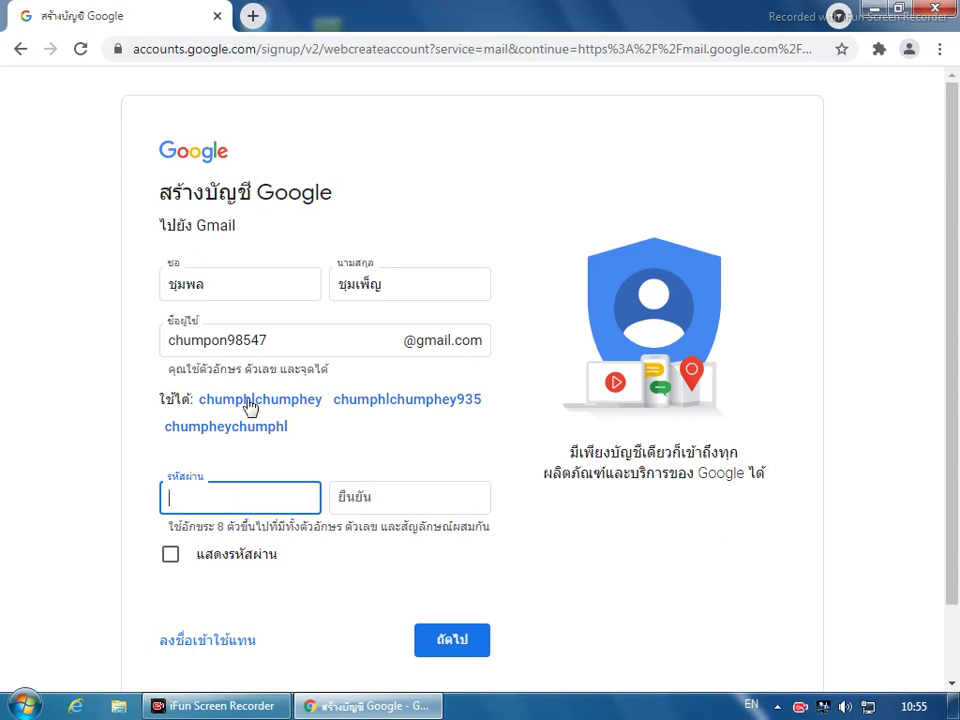
left_click(176, 560)
left_click(220, 500)
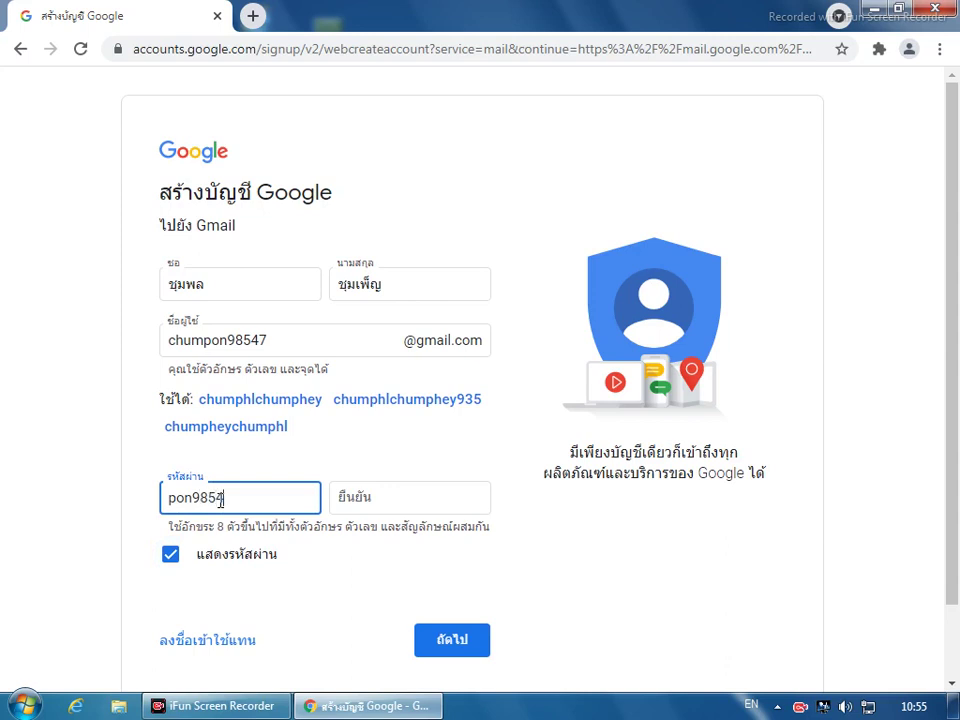
- Copy and paste the matching text into Confirm password, then submit the form
left_click_drag(204, 340, 268, 343)
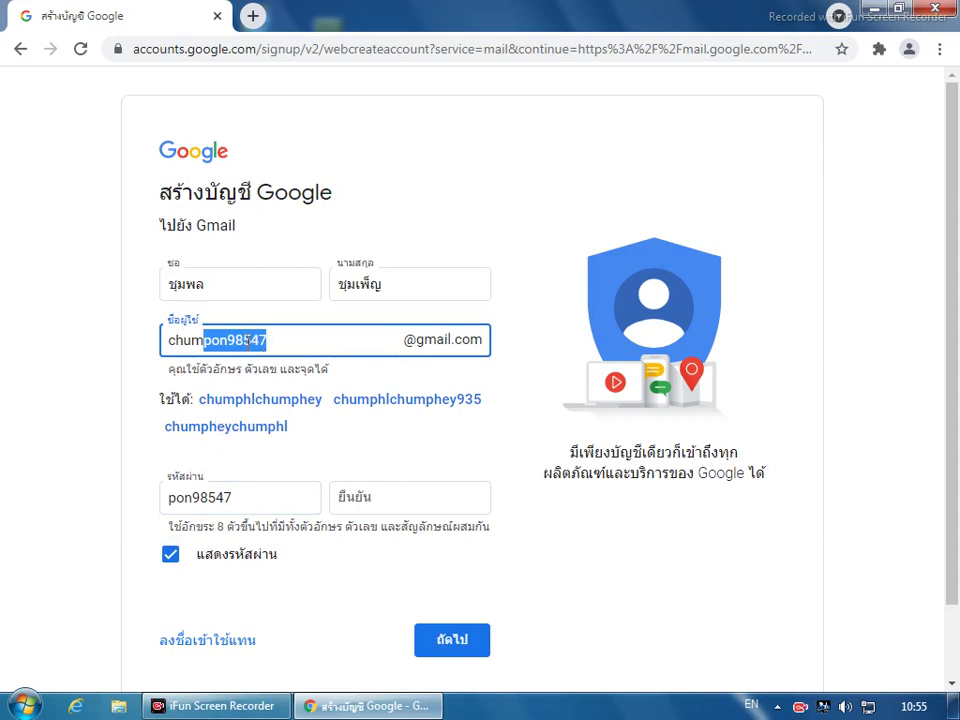
right_click(270, 342)
left_click(300, 379)
left_click(362, 502)
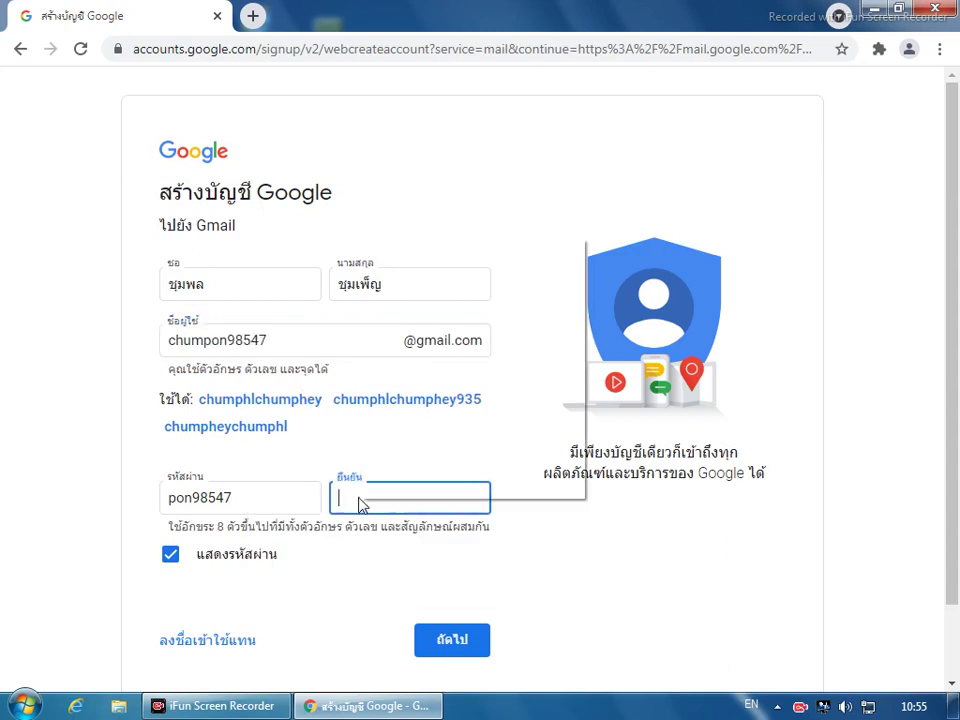
right_click(362, 502)
left_click(392, 349)
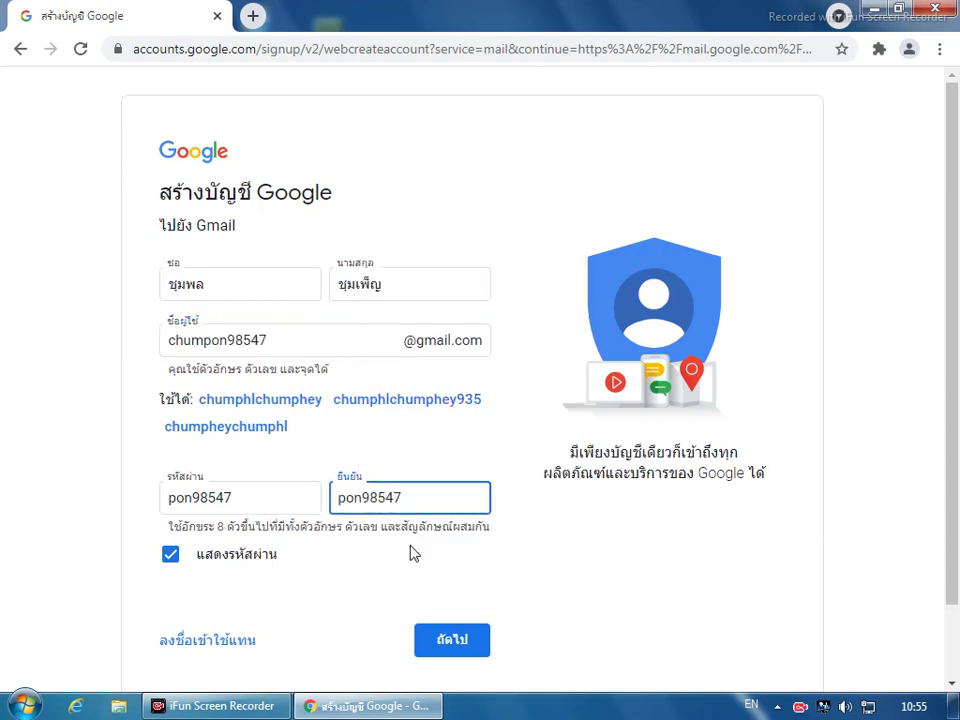
left_click(453, 645)
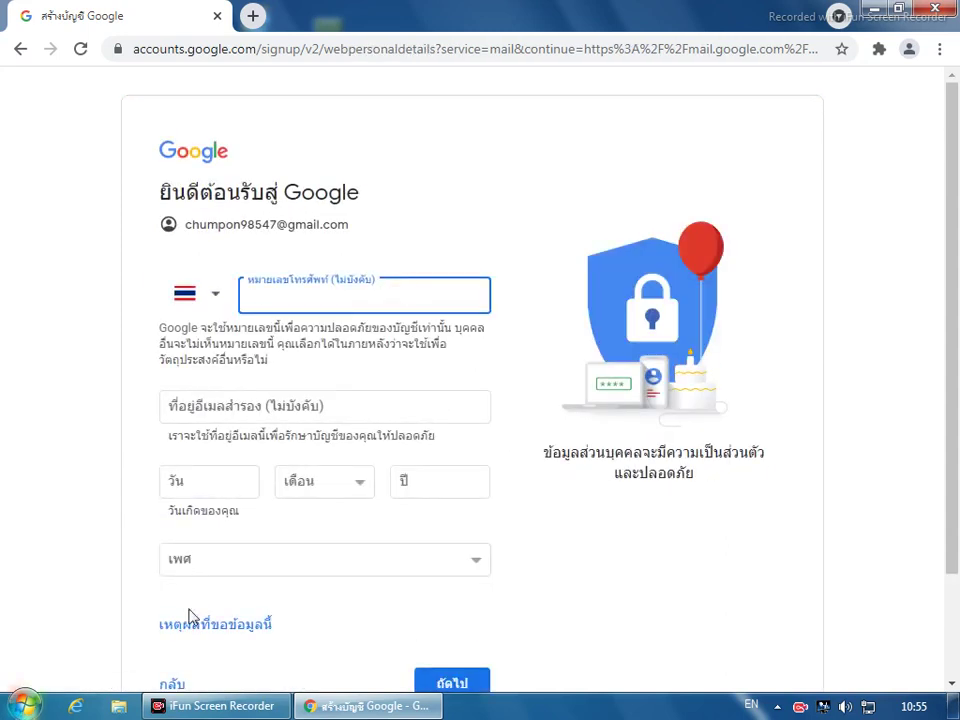
- Enter the date of birth: day, month from the dropdown, and corrected year
scroll(242, 296, "down", 2)
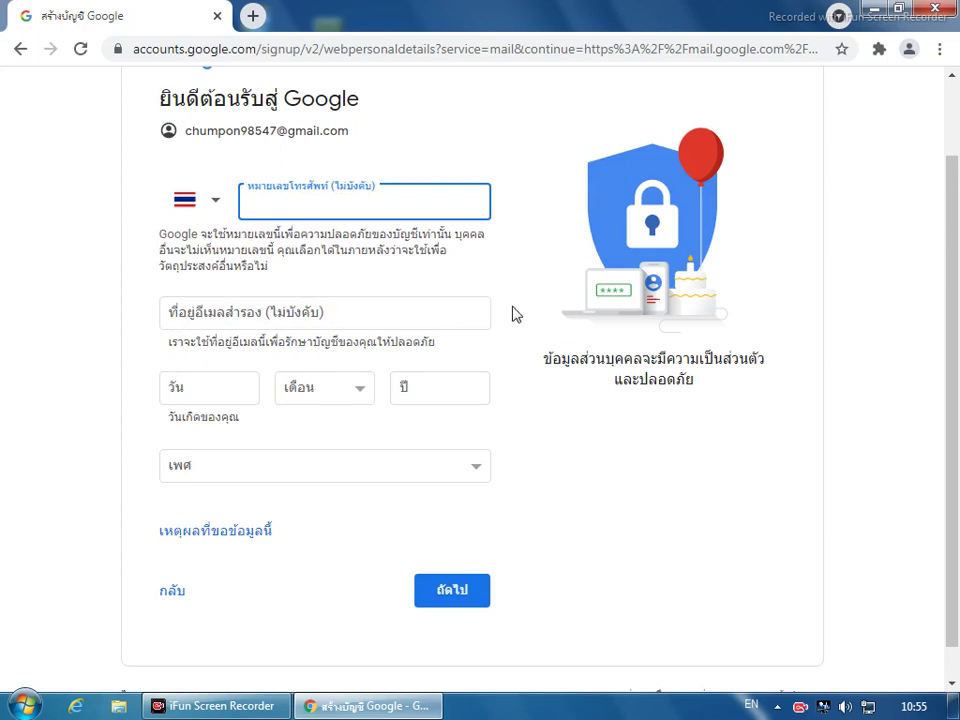
left_click(193, 388)
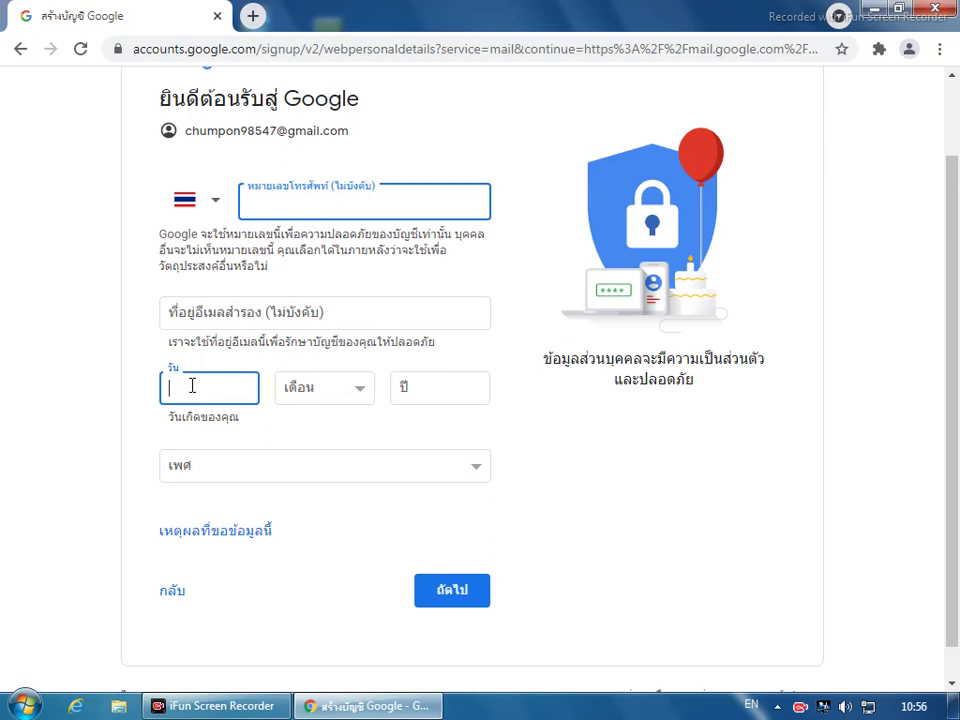
type("10")
left_click(360, 398)
left_click(326, 489)
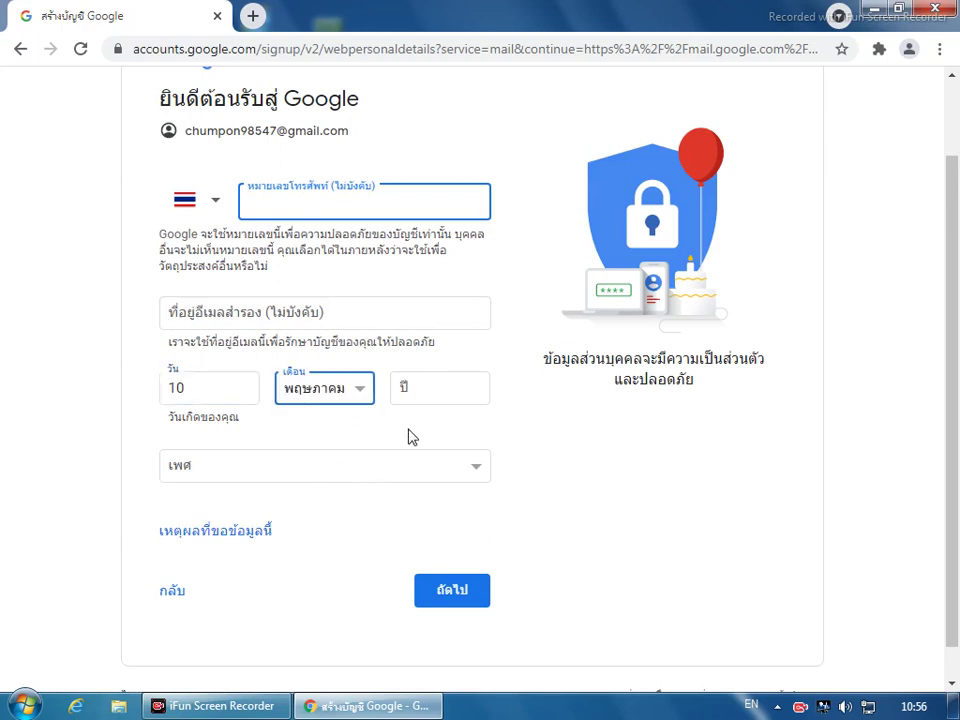
left_click(439, 390)
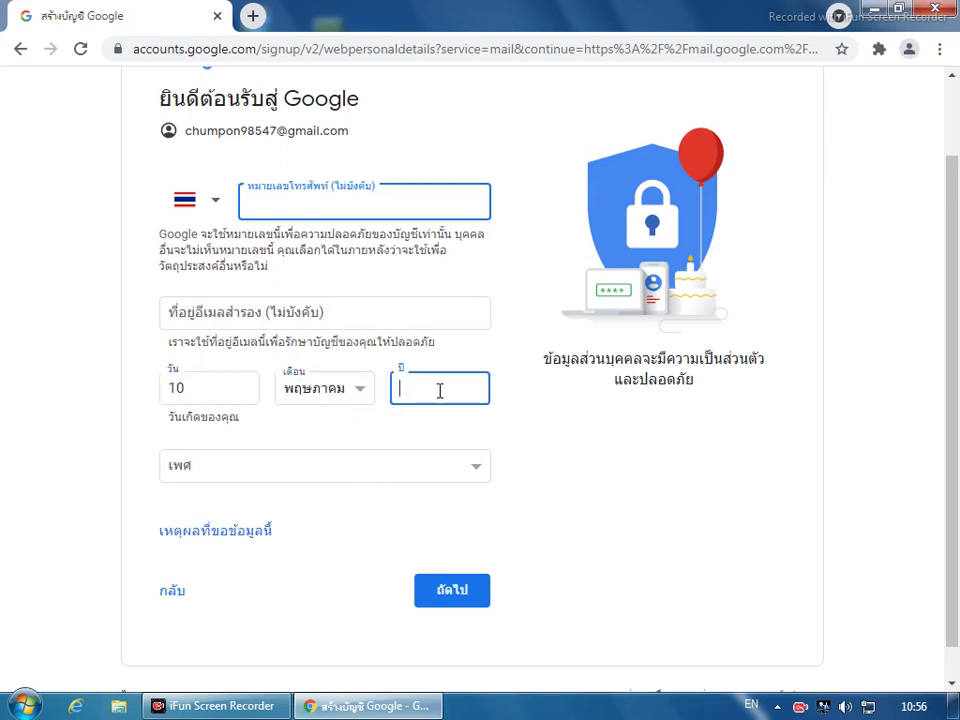
type("2515")
key("BackSpace")
key("BackSpace")
type("978")
type("7")
- Set the gender to male (ชาย) and continue to Privacy and Terms
left_click(482, 472)
left_click(280, 514)
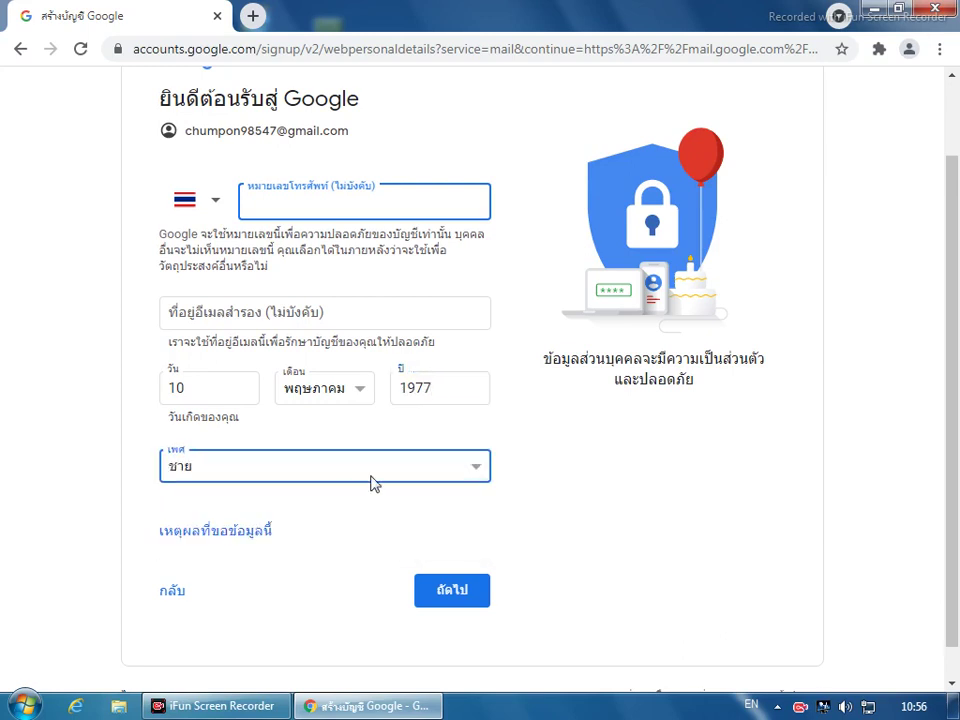
scroll(514, 444, "down", 1)
left_click(454, 562)
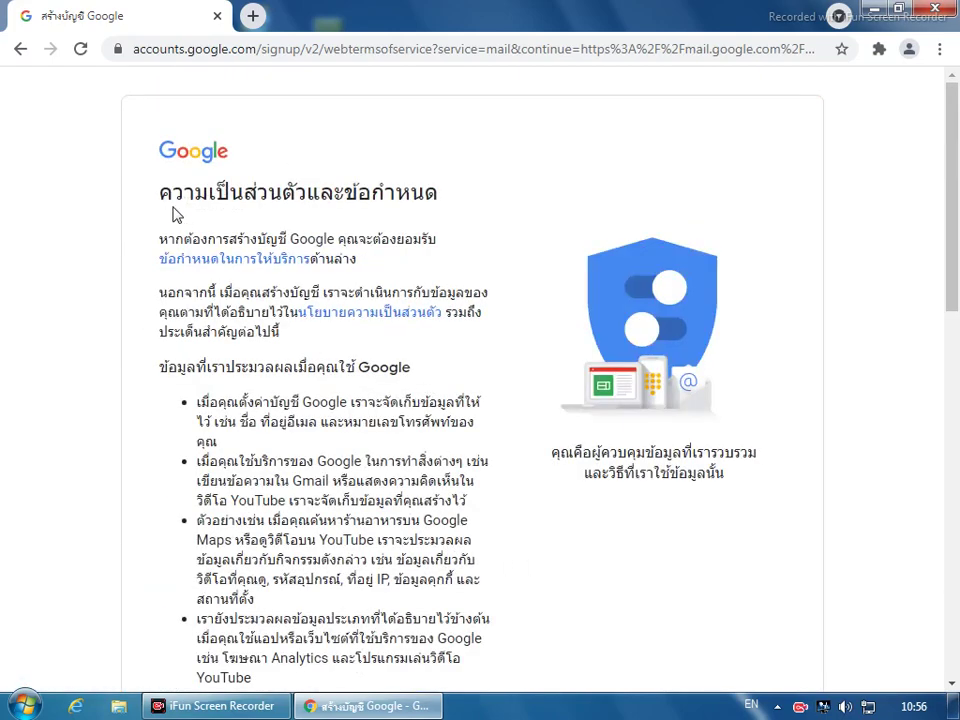
- At the bottom of the Privacy and Terms page, agree with 'ฉันยอมรับ' to create the account
scroll(360, 222, "down", 3)
scroll(371, 224, "down", 7)
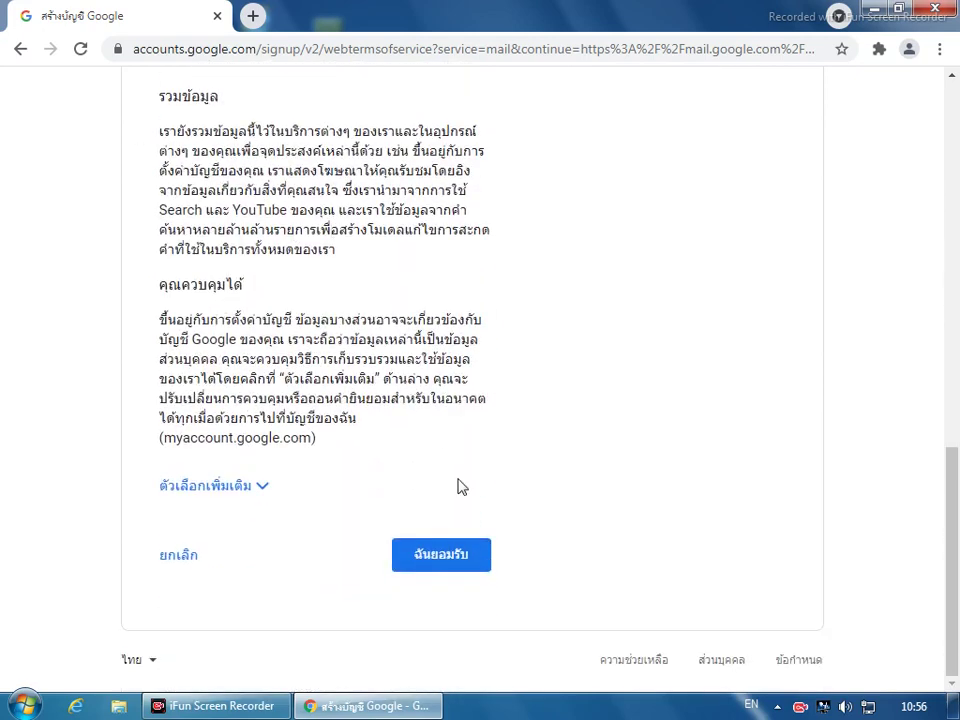
left_click(440, 566)
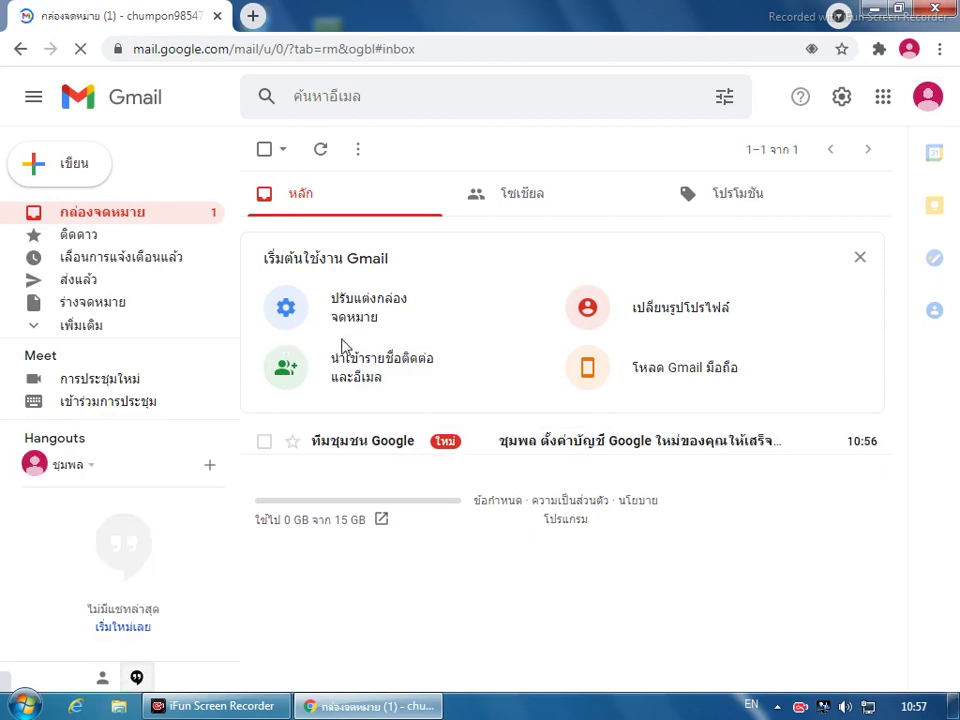
- Close the 'Get started with Gmail' card and show the account avatar's profile panel
left_click(860, 259)
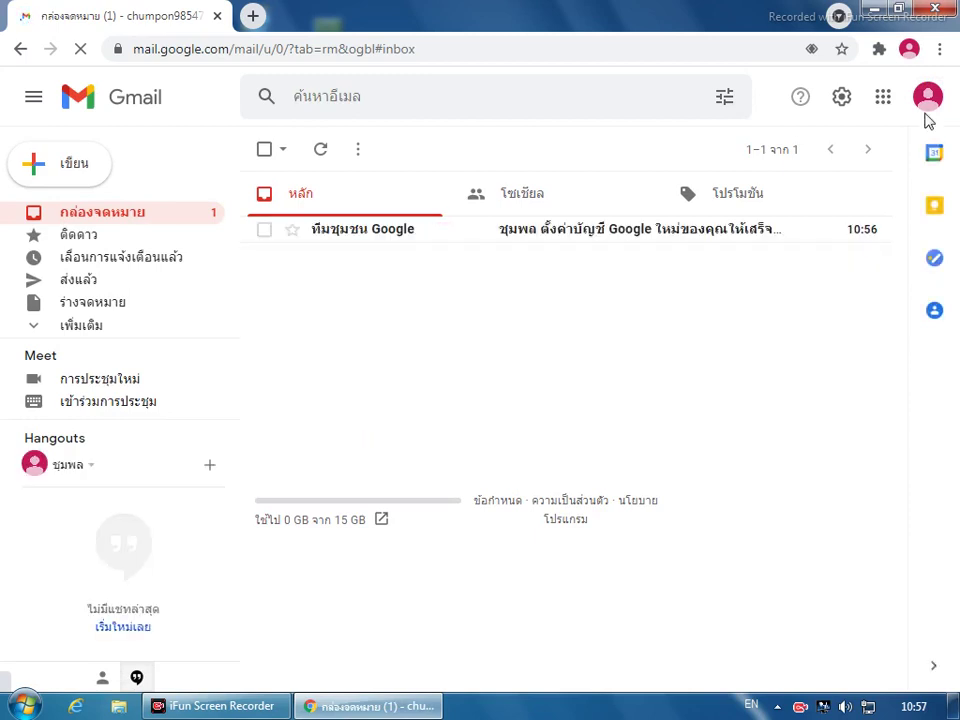
left_click(927, 99)
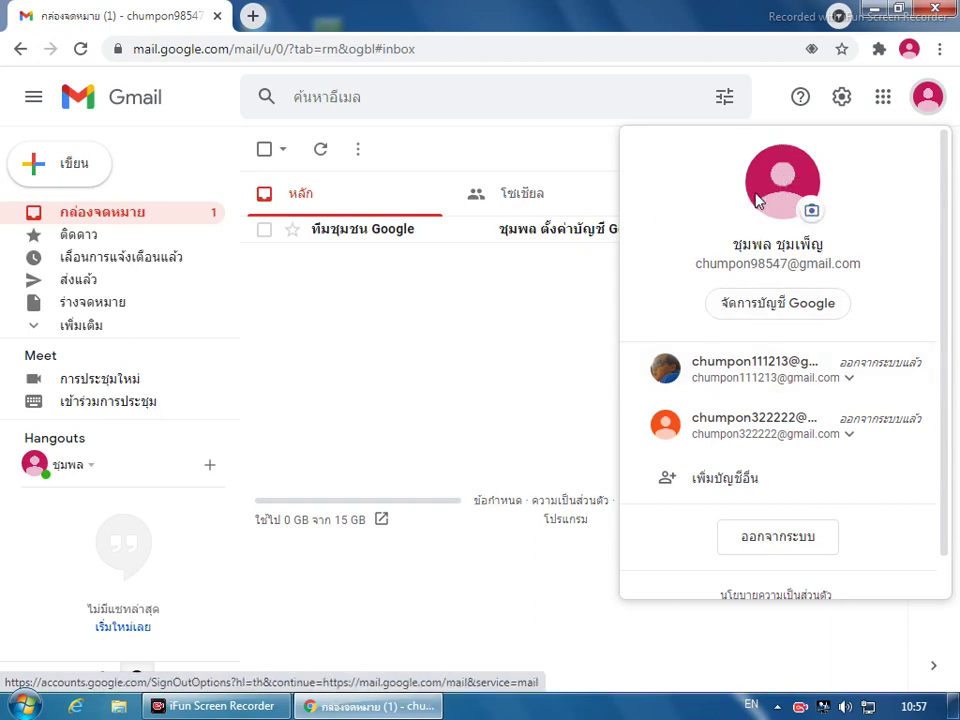
- Start changing the profile picture from the computer and open the nuch folder on drive D
left_click(811, 214)
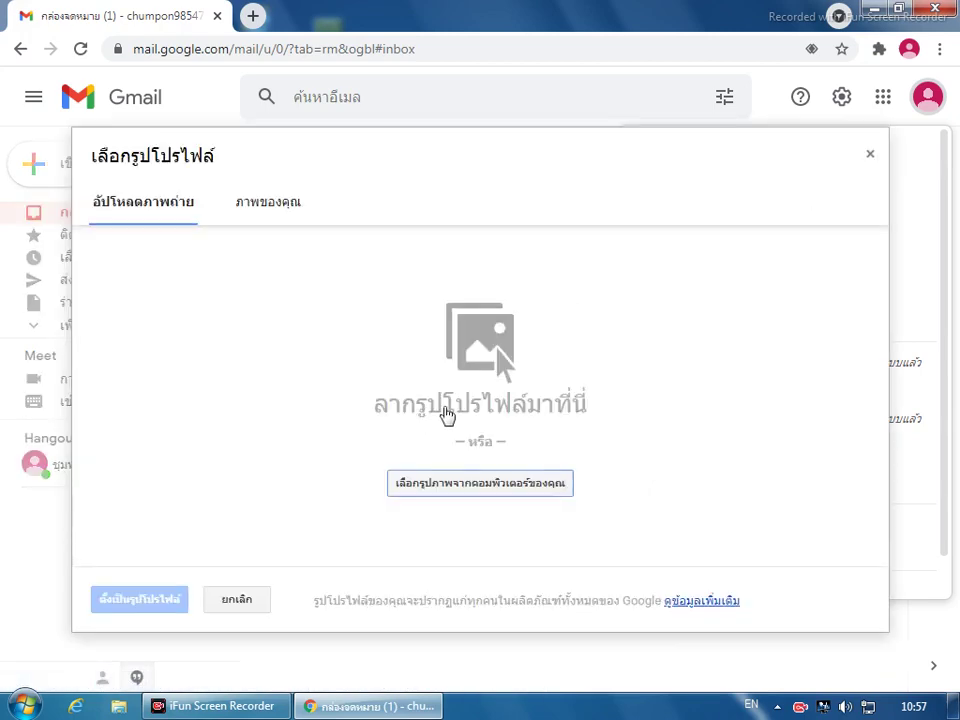
left_click(477, 496)
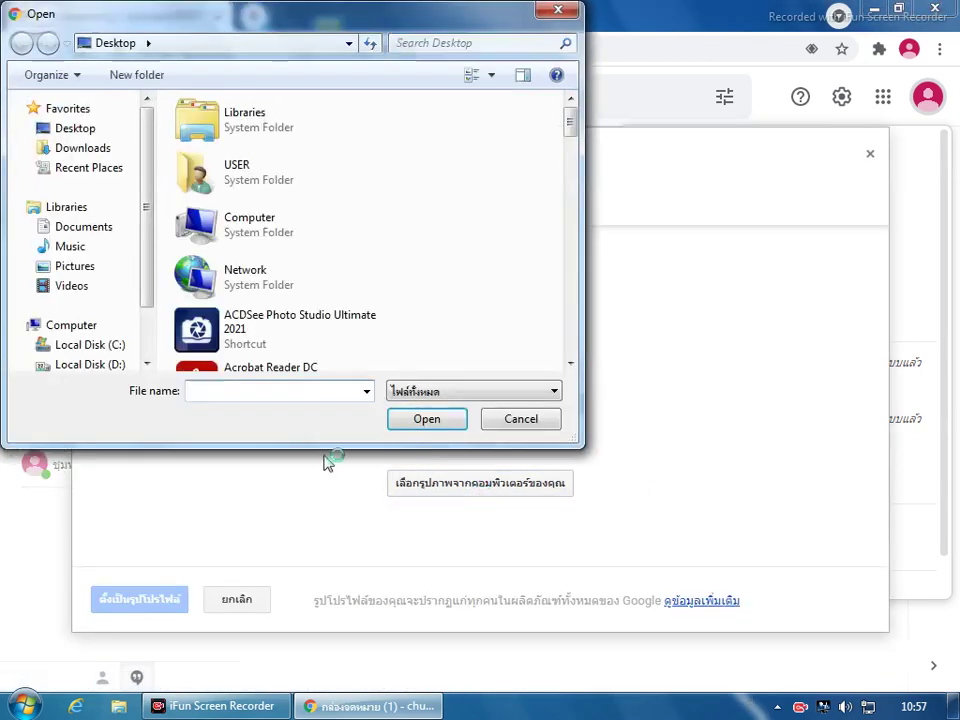
left_click(100, 366)
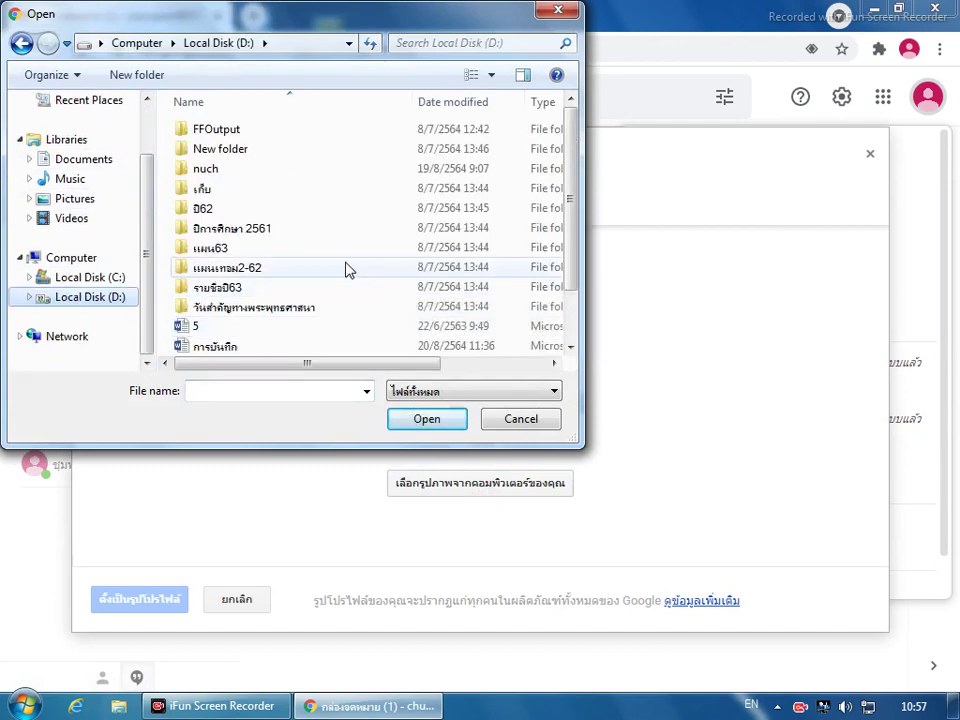
scroll(347, 268, "down", 1)
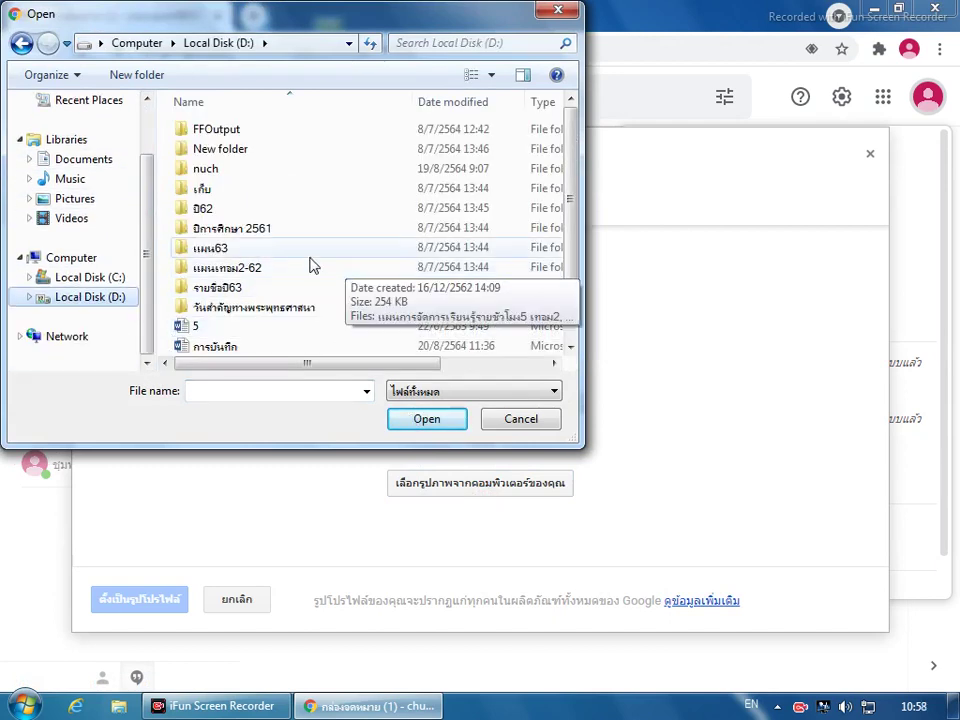
double_click(226, 172)
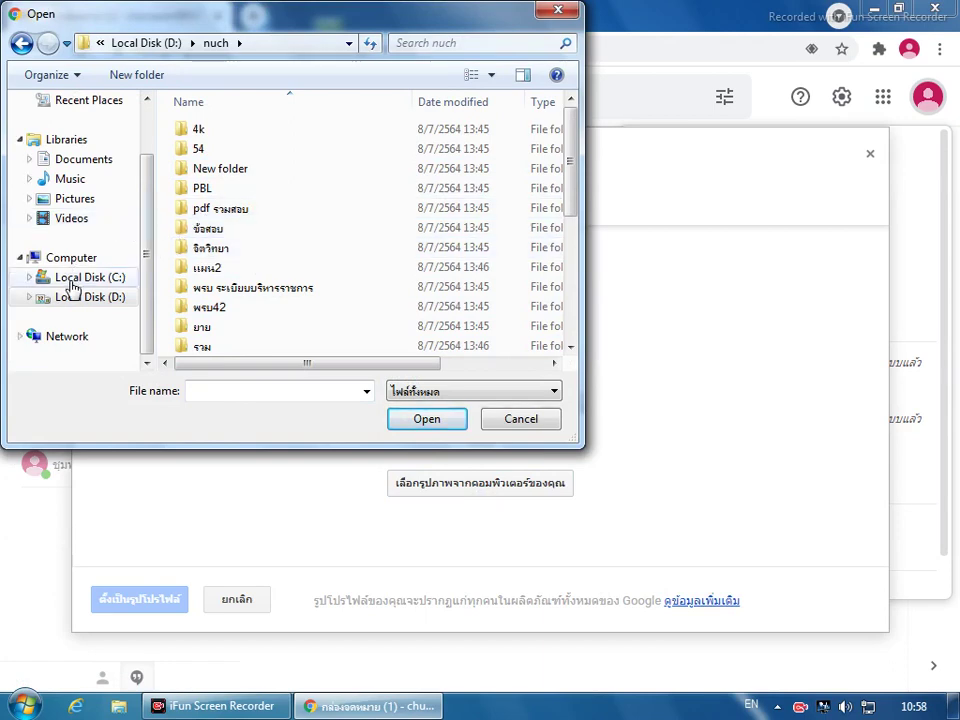
- Browse the Documents library, Local Disk (D:), and then the Desktop folder
left_click(73, 163)
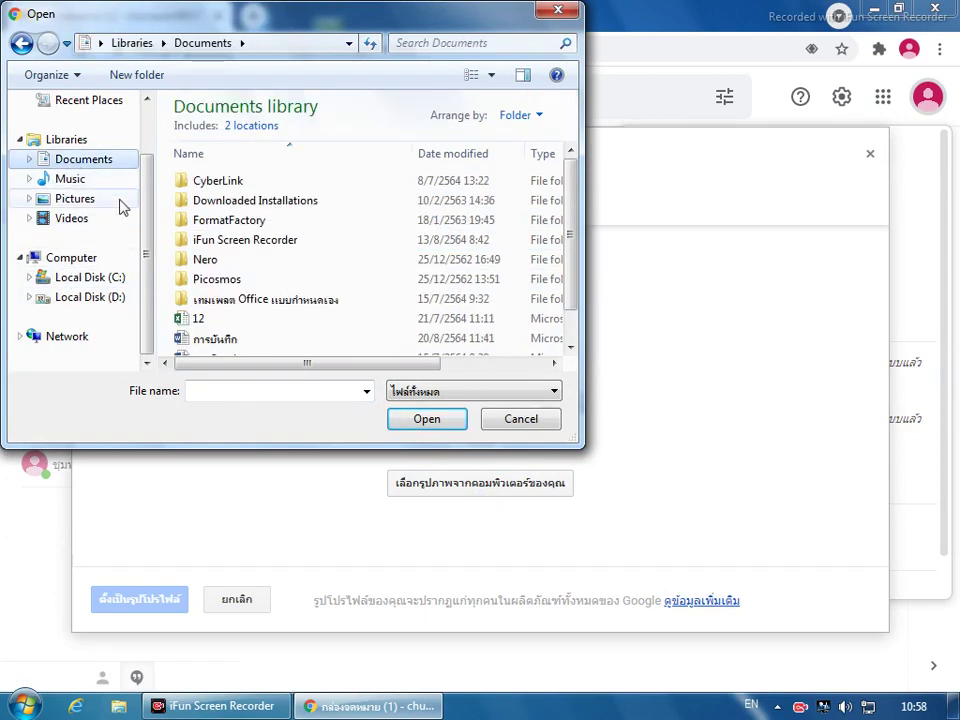
left_click(87, 298)
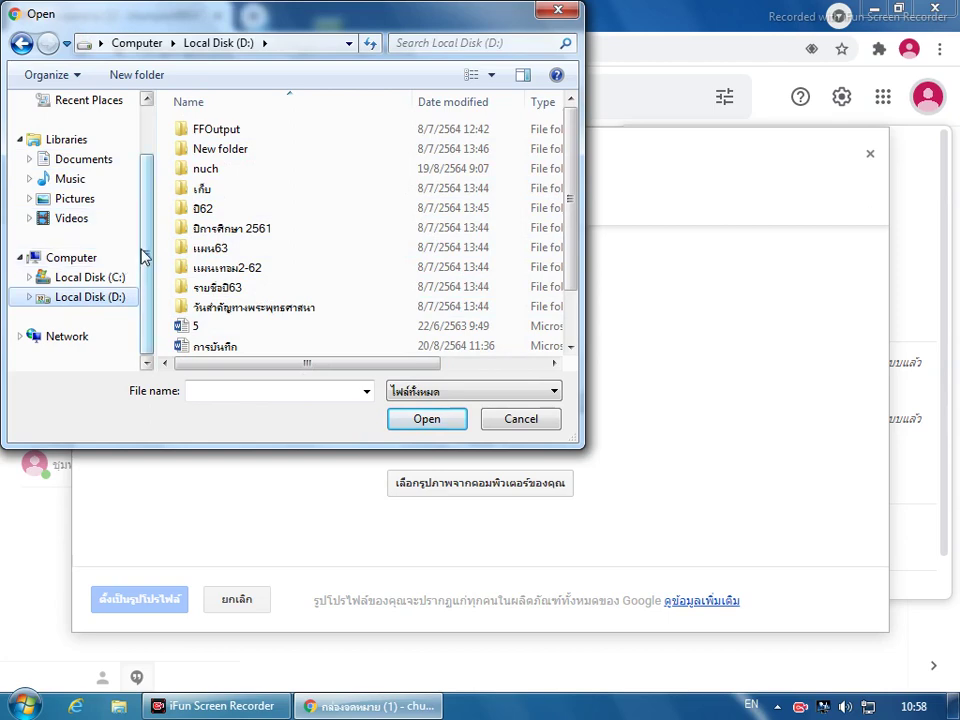
left_click_drag(141, 254, 141, 182)
left_click(86, 134)
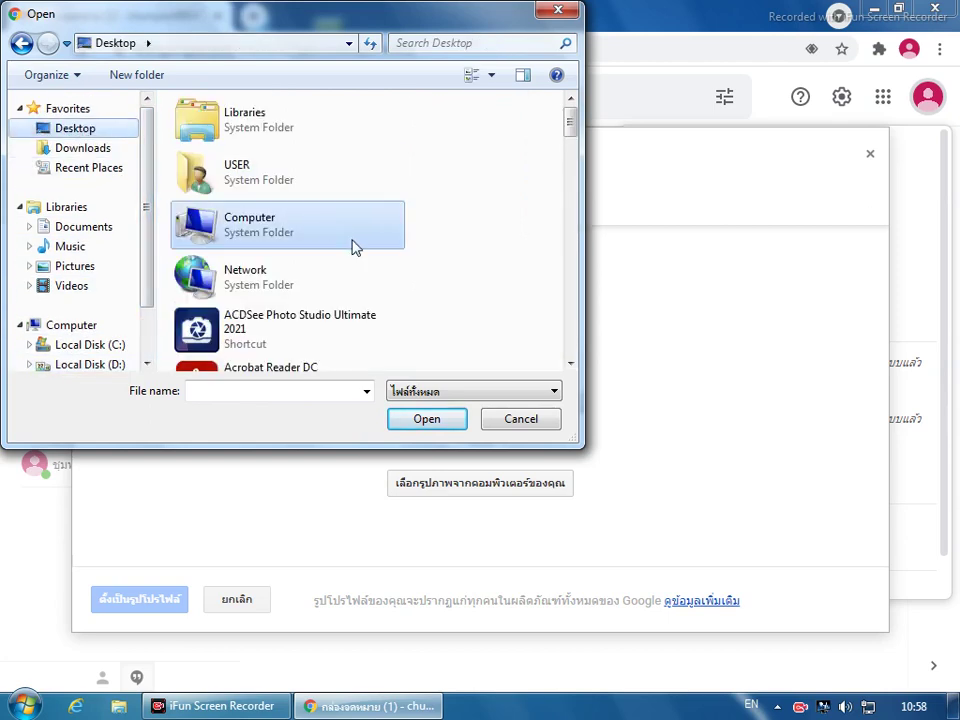
scroll(354, 246, "down", 1)
left_click_drag(567, 138, 549, 122)
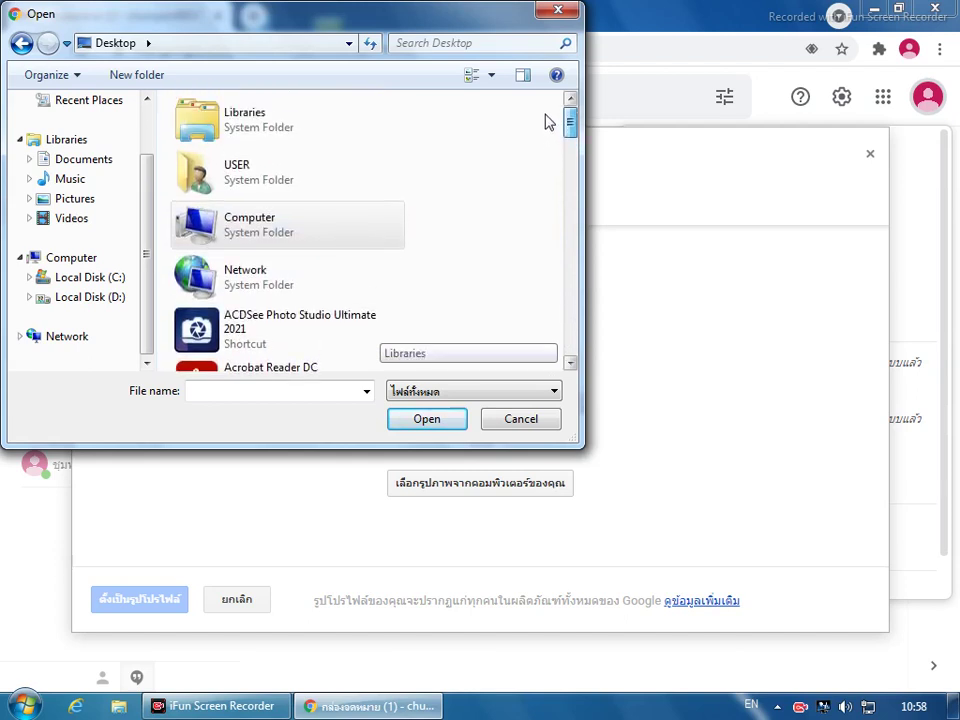
- Open the เก็บ folder on drive D, check its Downloads folder, and return
left_click(97, 299)
double_click(208, 190)
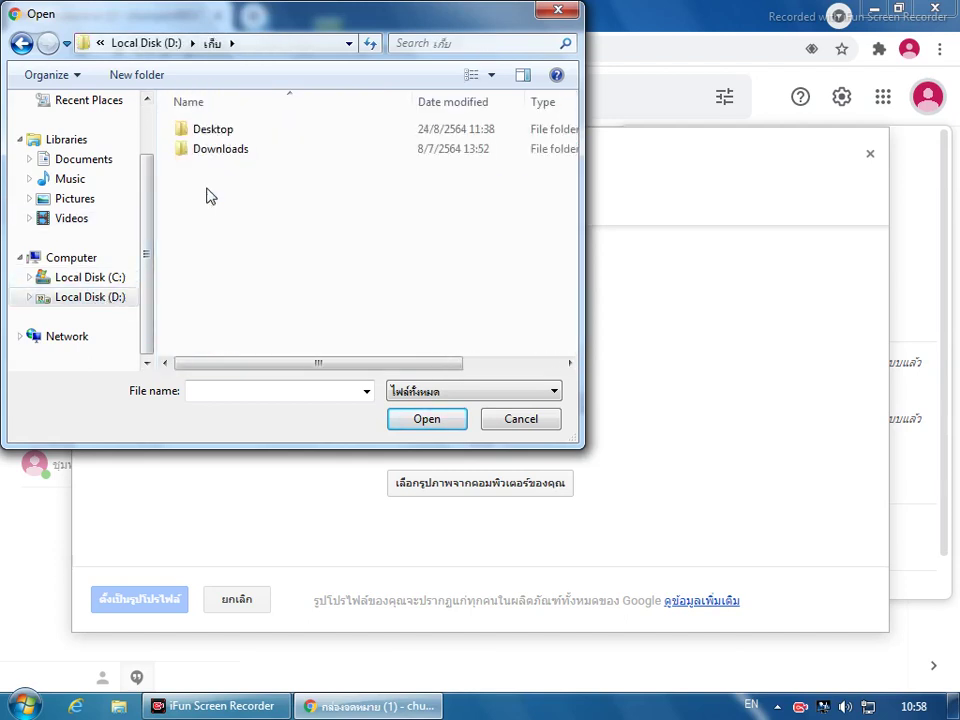
double_click(219, 152)
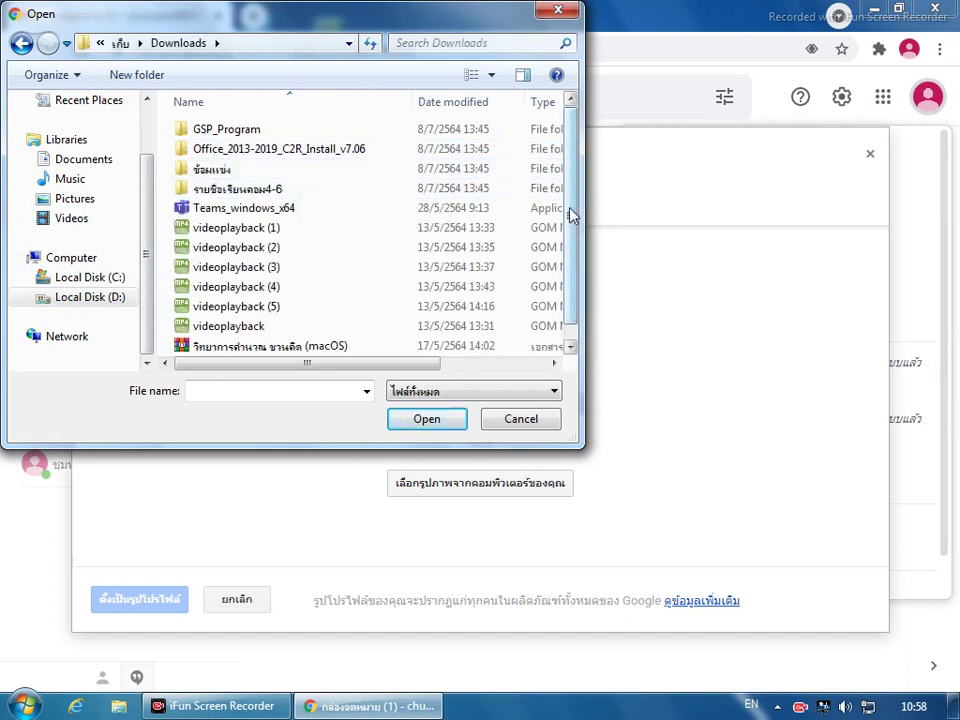
left_click_drag(572, 215, 557, 279)
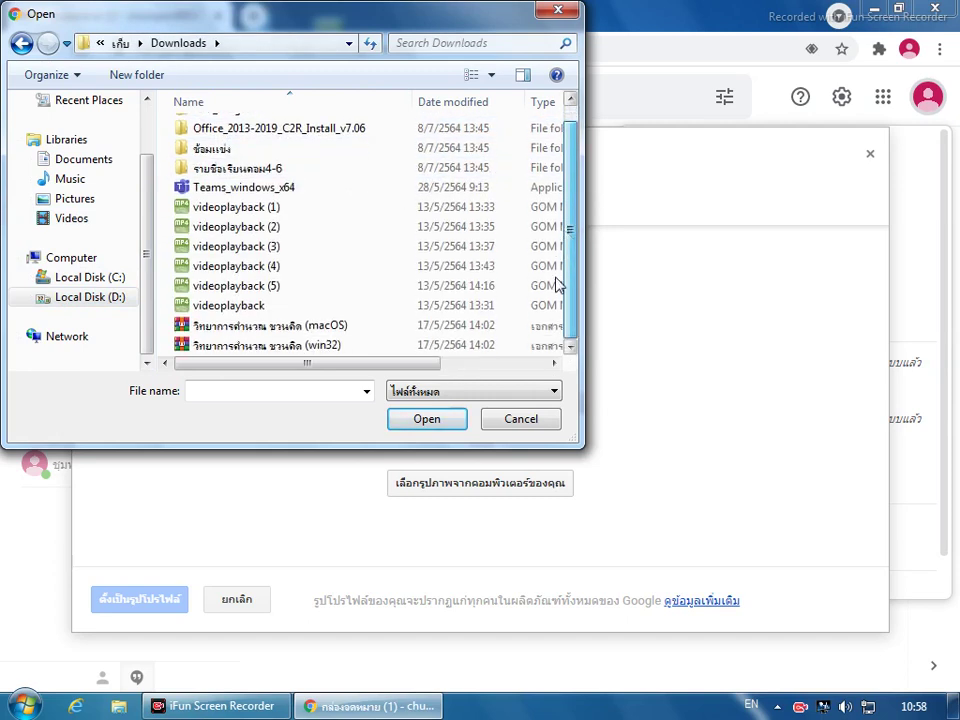
left_click(21, 43)
- In เก็บ's Desktop folder, check the ต่อใบประกอบ and New folder subfolders, returning each time
double_click(199, 127)
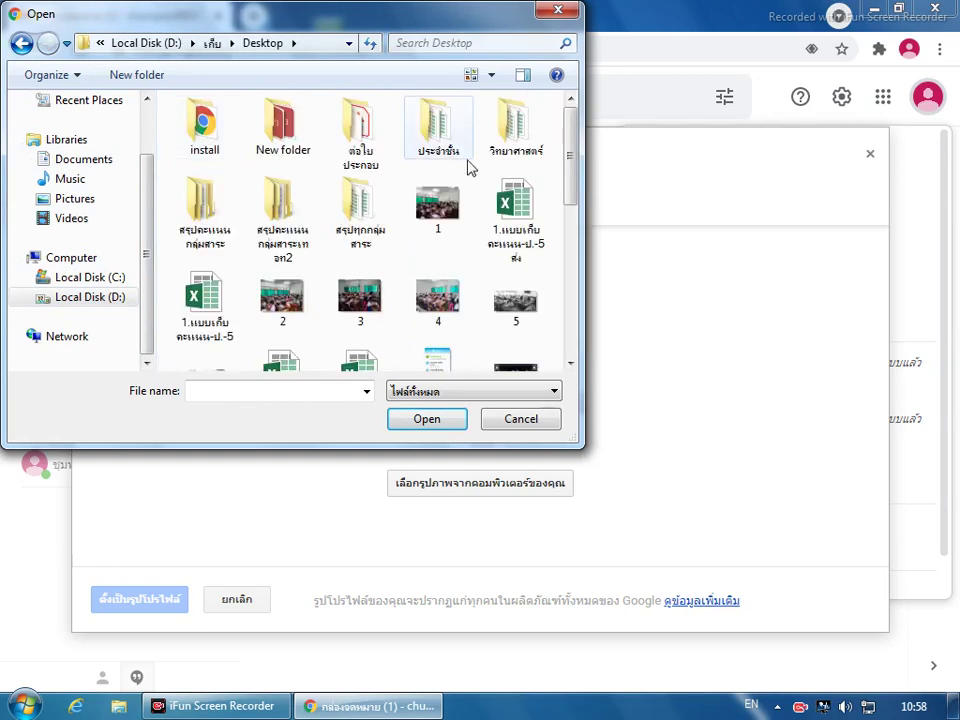
double_click(361, 135)
scroll(570, 206, "down", 3)
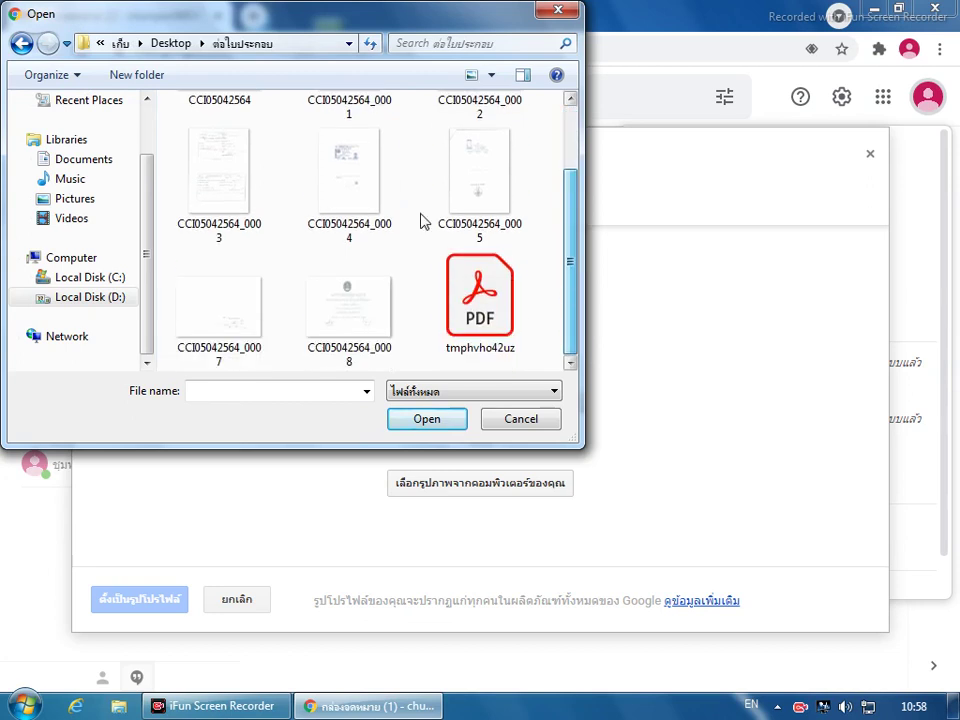
left_click(22, 45)
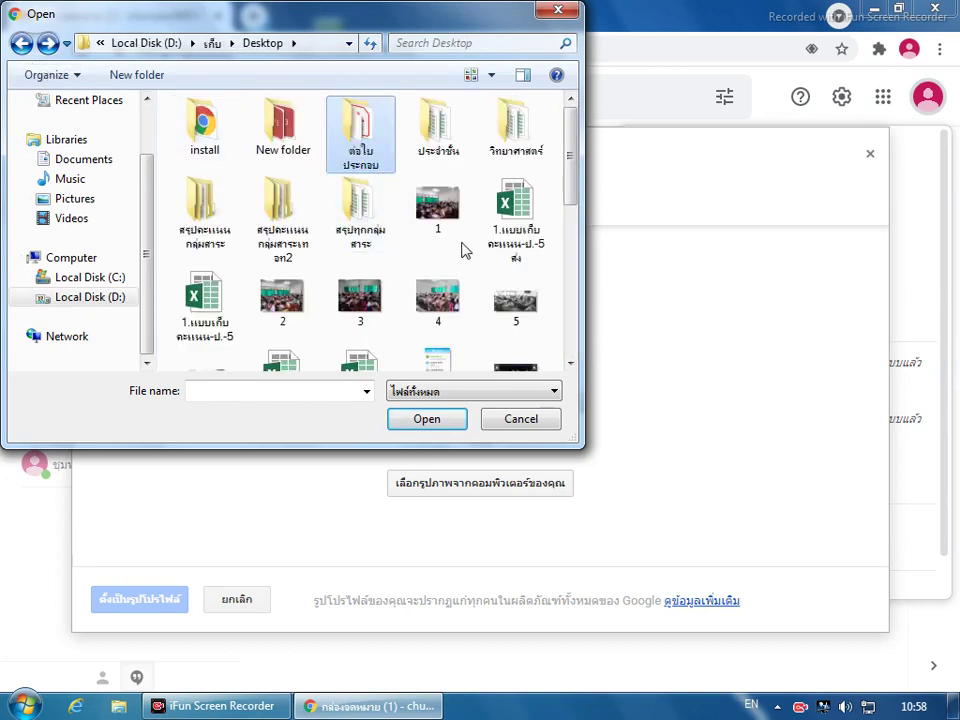
double_click(285, 137)
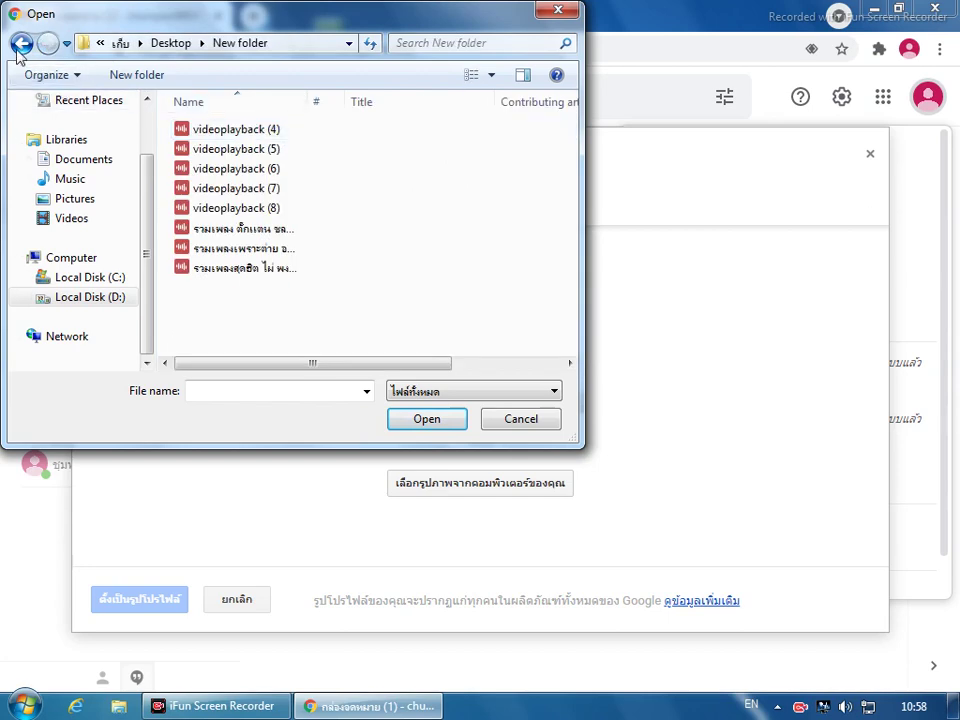
left_click(22, 44)
left_click_drag(571, 171, 551, 208)
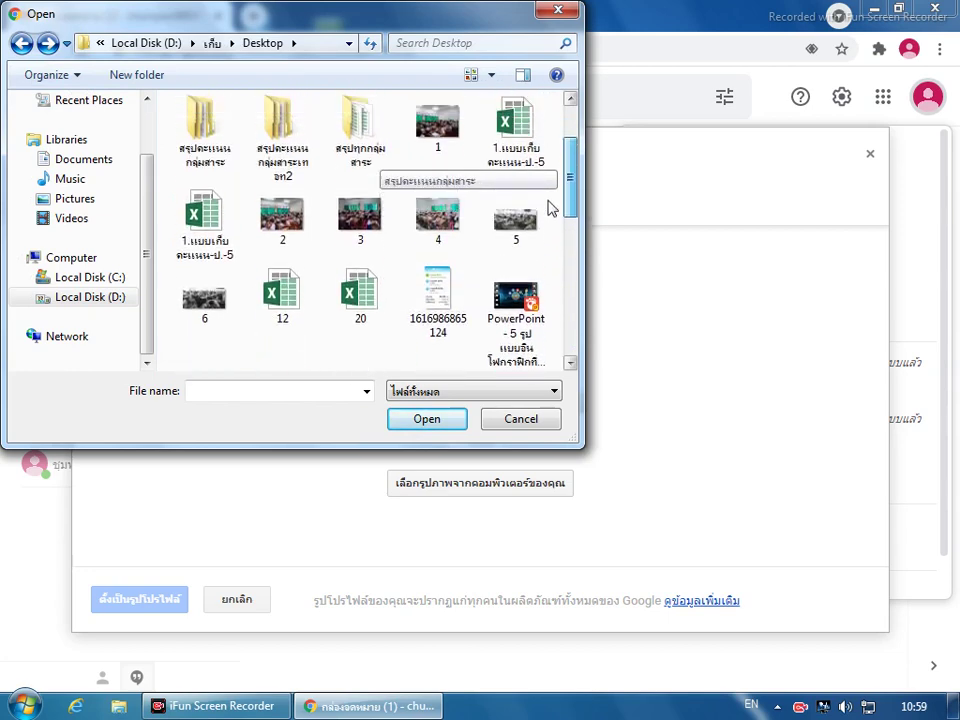
- Check the Pictures, Videos and Documents libraries, then Local Disk (C:), ending at Local Disk (D:)
left_click(75, 199)
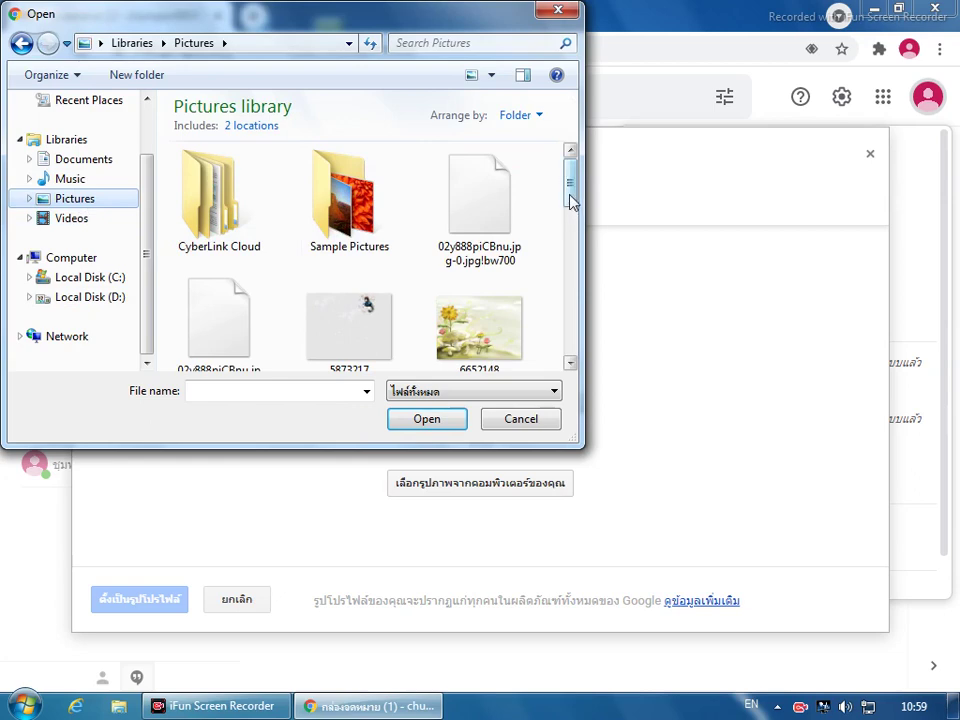
left_click_drag(571, 200, 567, 370)
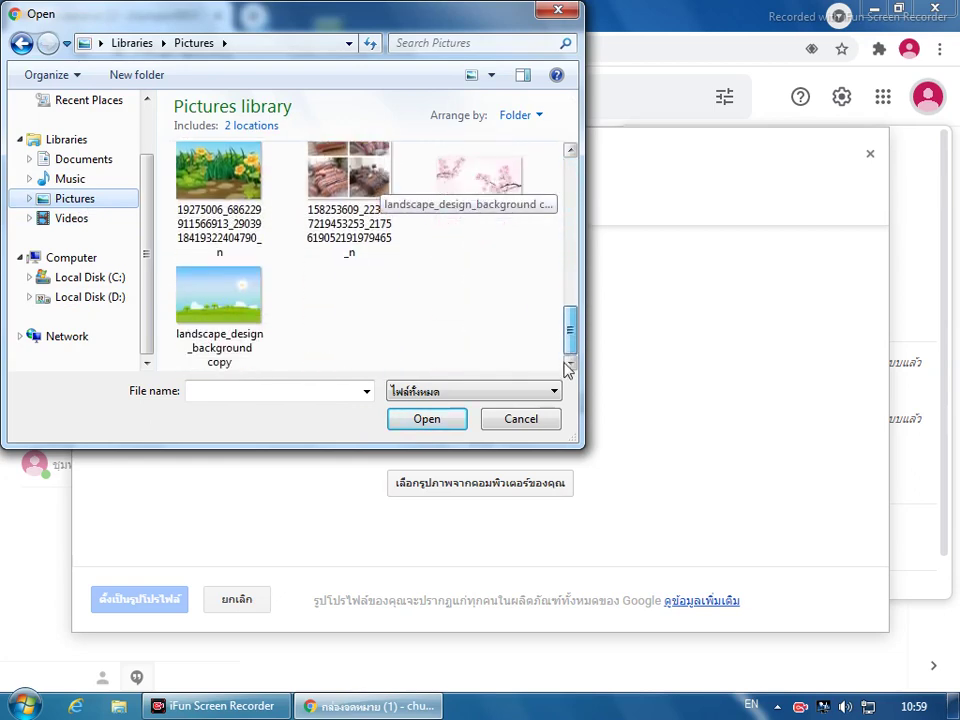
scroll(168, 275, "up", 2)
left_click(70, 218)
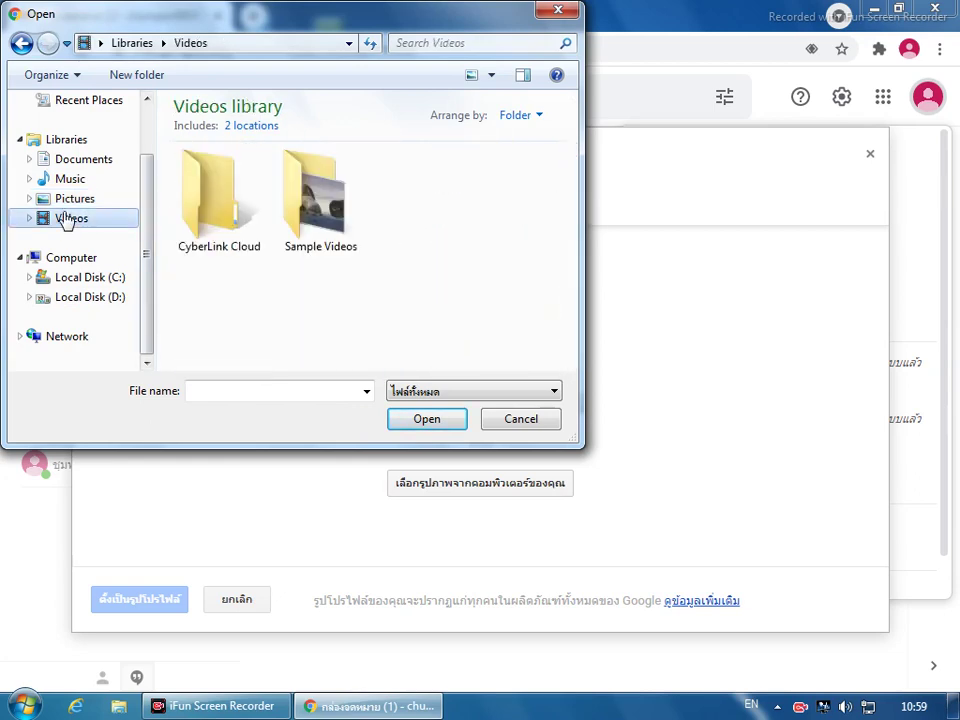
left_click(70, 200)
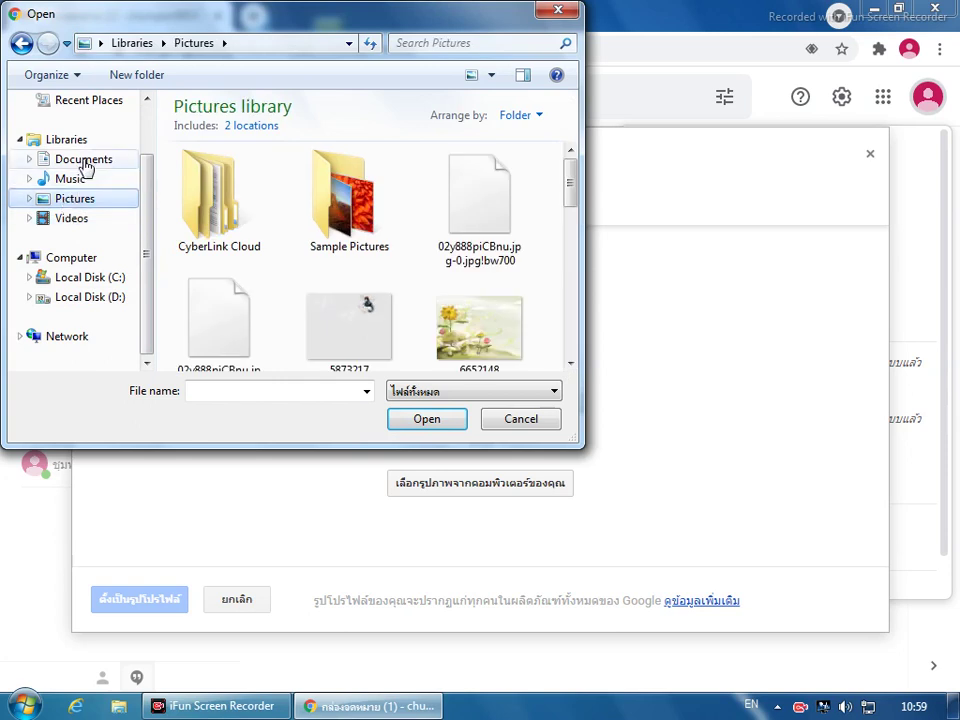
left_click(84, 160)
left_click_drag(576, 248, 577, 302)
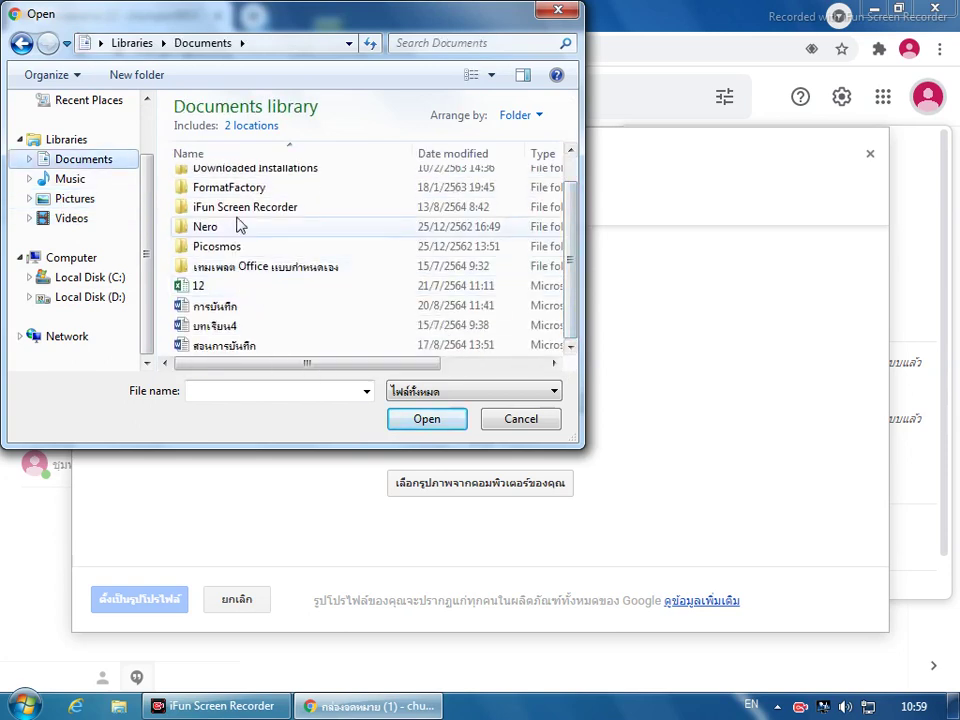
left_click(94, 279)
left_click(93, 298)
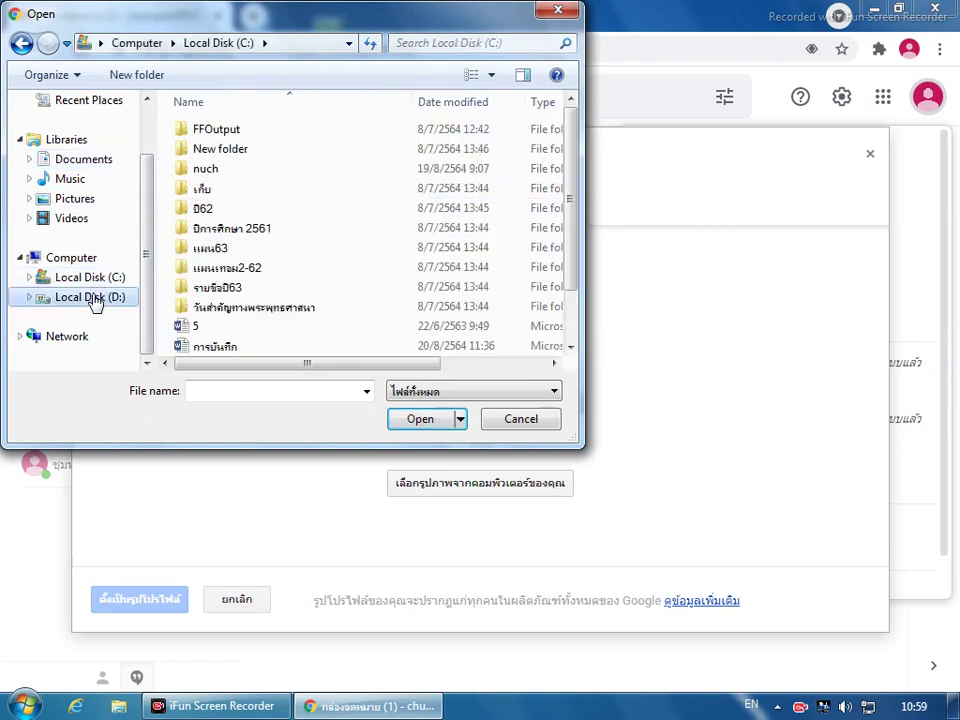
- After peeking into FFOutput, upload the last runner photo (eb5a372f…) from drive D's New folder
double_click(248, 137)
left_click(24, 47)
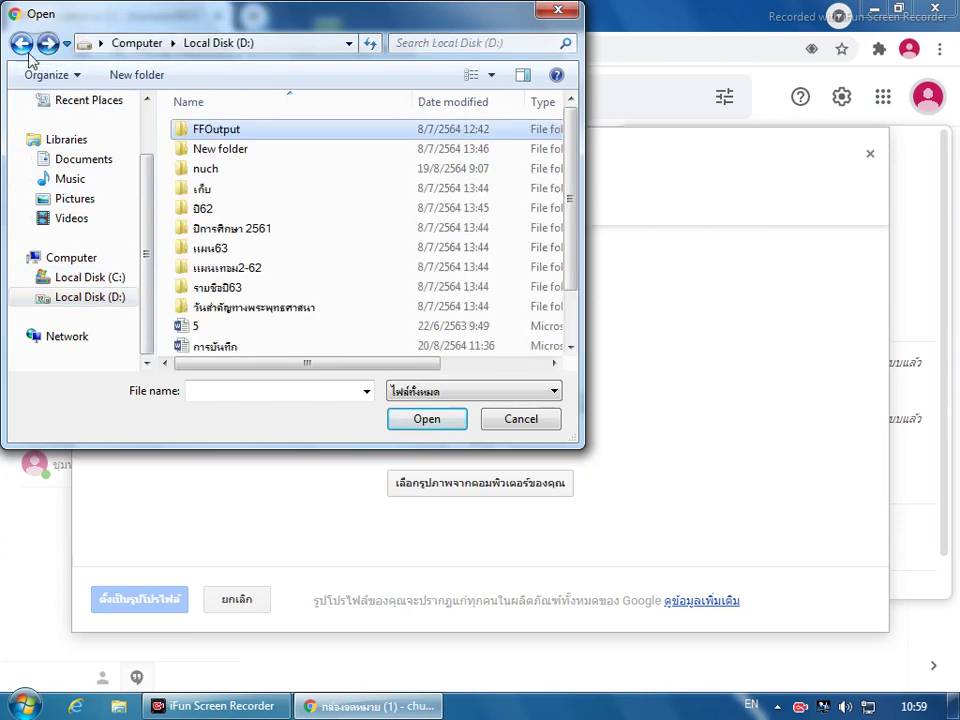
double_click(265, 151)
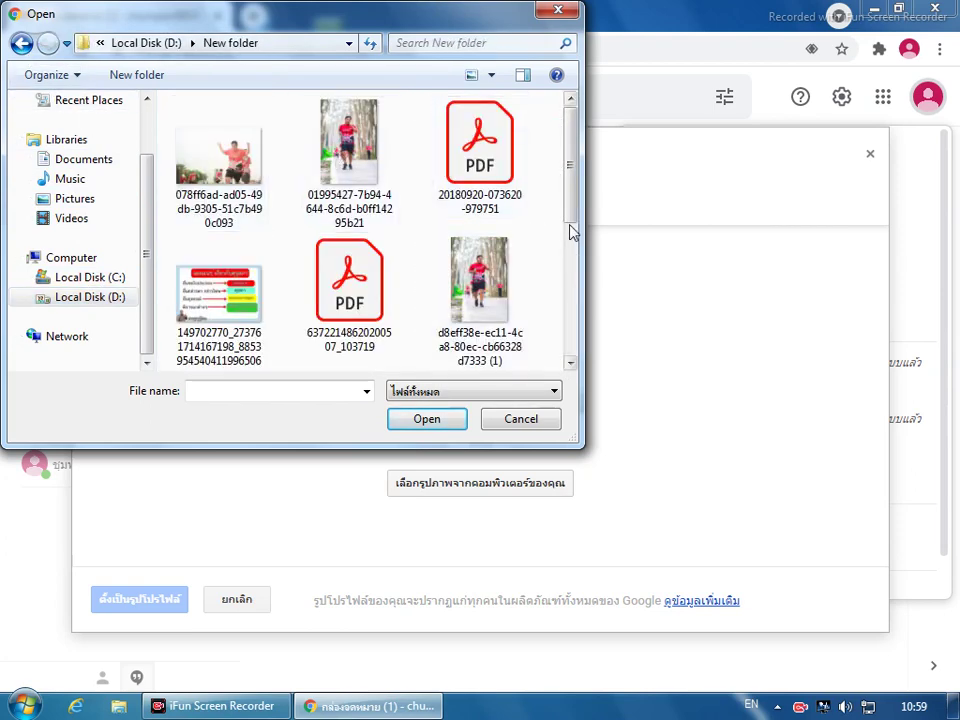
left_click_drag(570, 214, 574, 266)
left_click(480, 325)
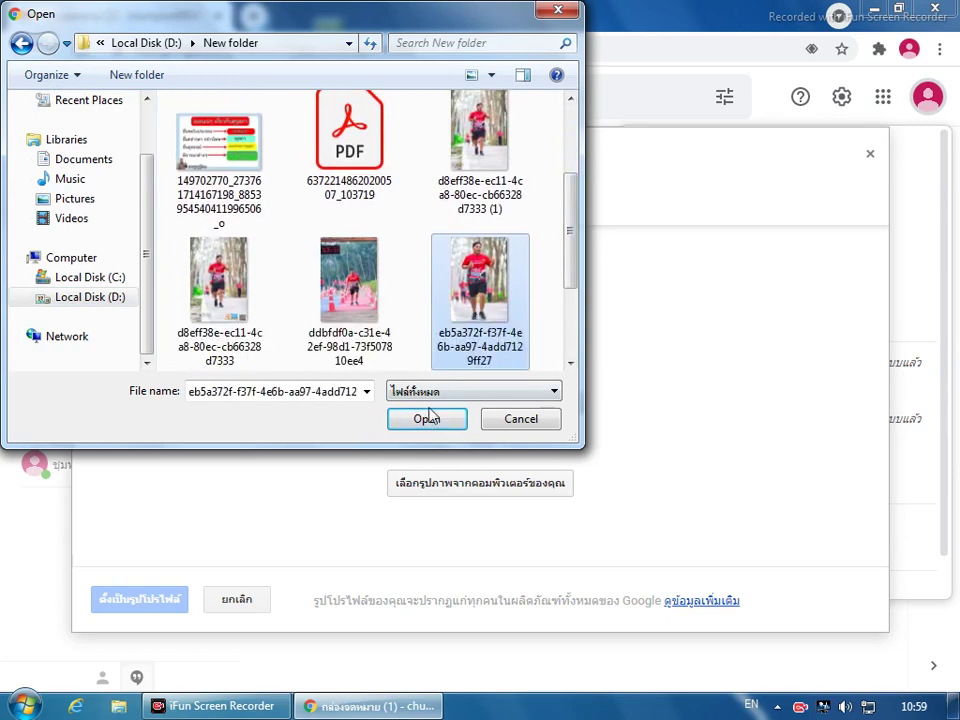
left_click(428, 418)
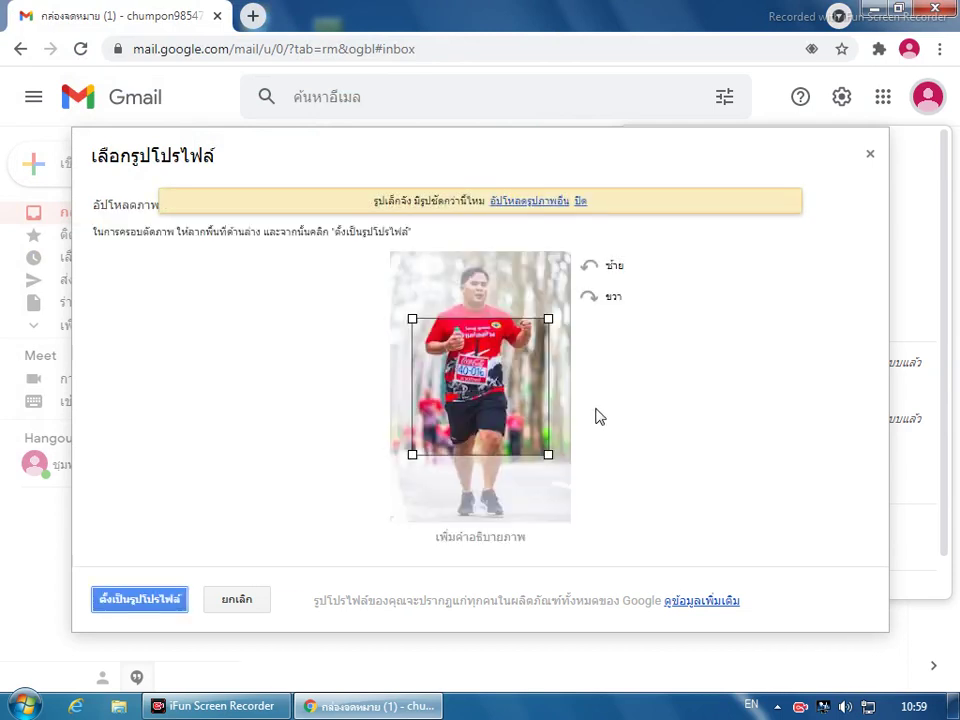
- Frame the runner's upper body in the crop box and save it as the profile photo
left_click_drag(528, 374, 523, 339)
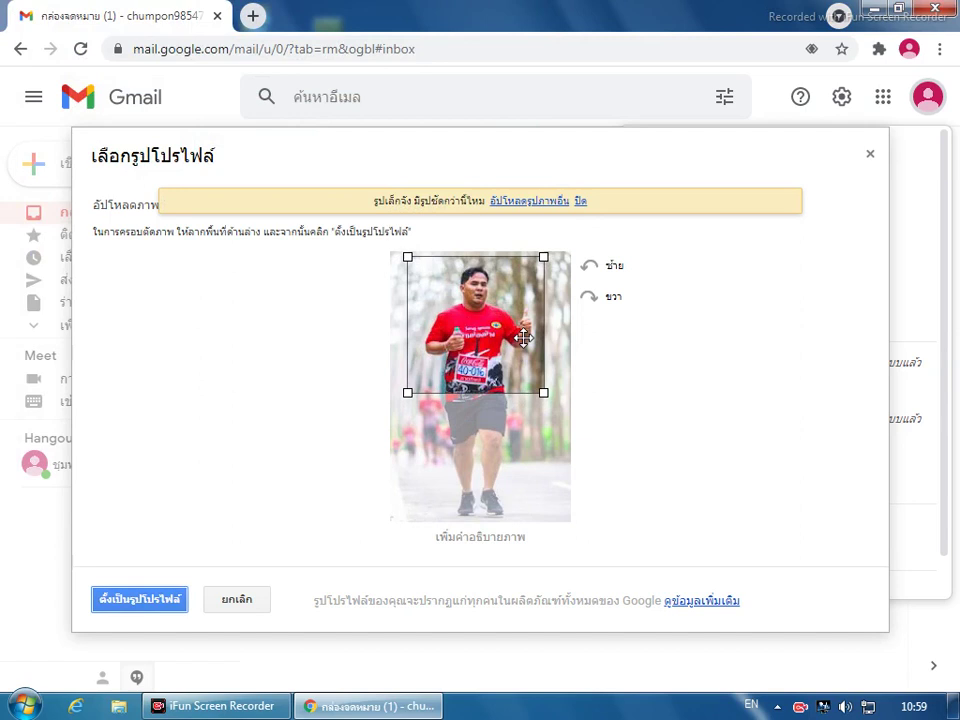
left_click(165, 599)
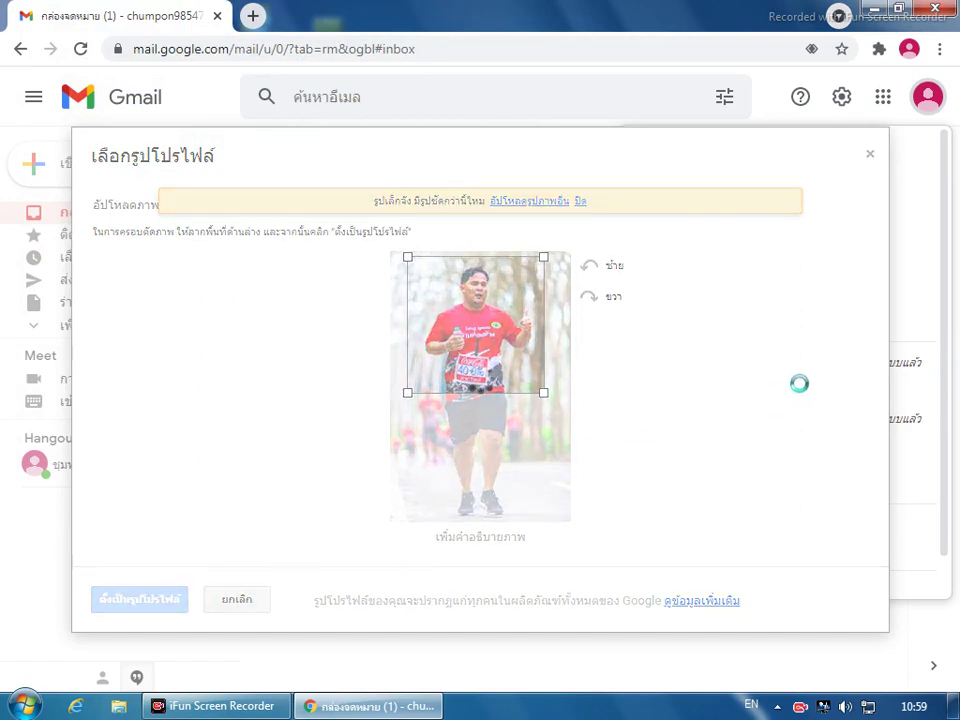